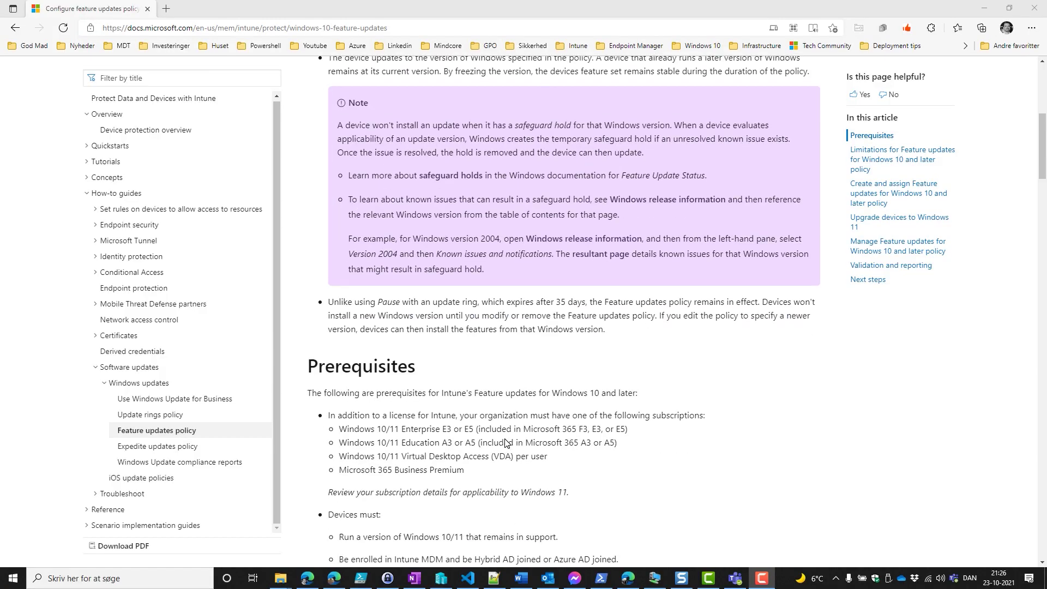
# - Box and tick the required subscriptions and supported Windows version prerequisites
pyautogui.scroll(-4, 504, 442)
pyautogui.scroll(1, 504, 442)
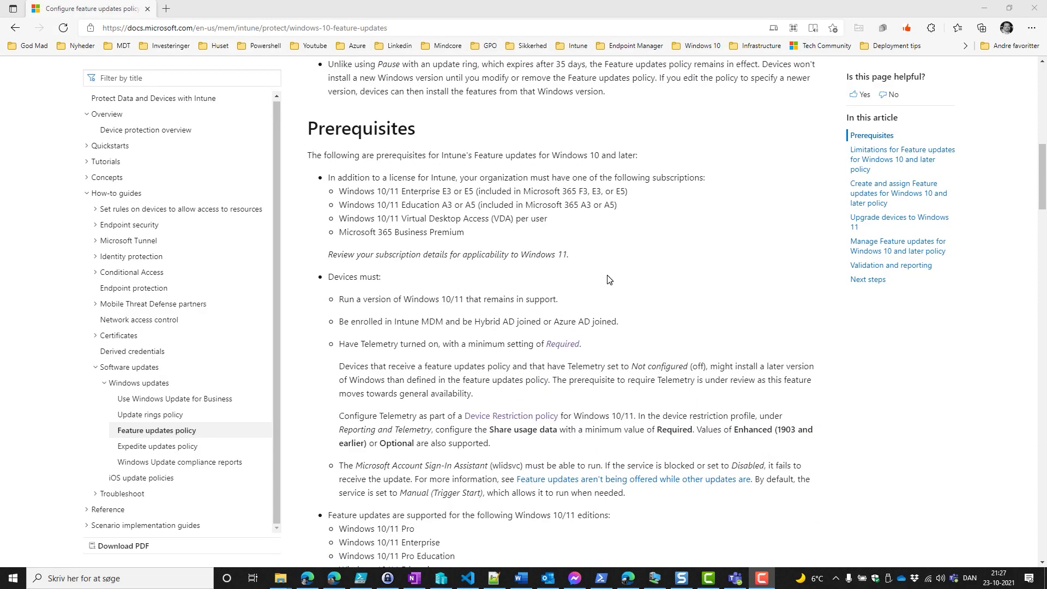
pyautogui.moveTo(306, 164)
pyautogui.mouseDown()
pyautogui.moveTo(320, 180)
pyautogui.moveTo(545, 236)
pyautogui.moveTo(718, 246)
pyautogui.mouseUp()
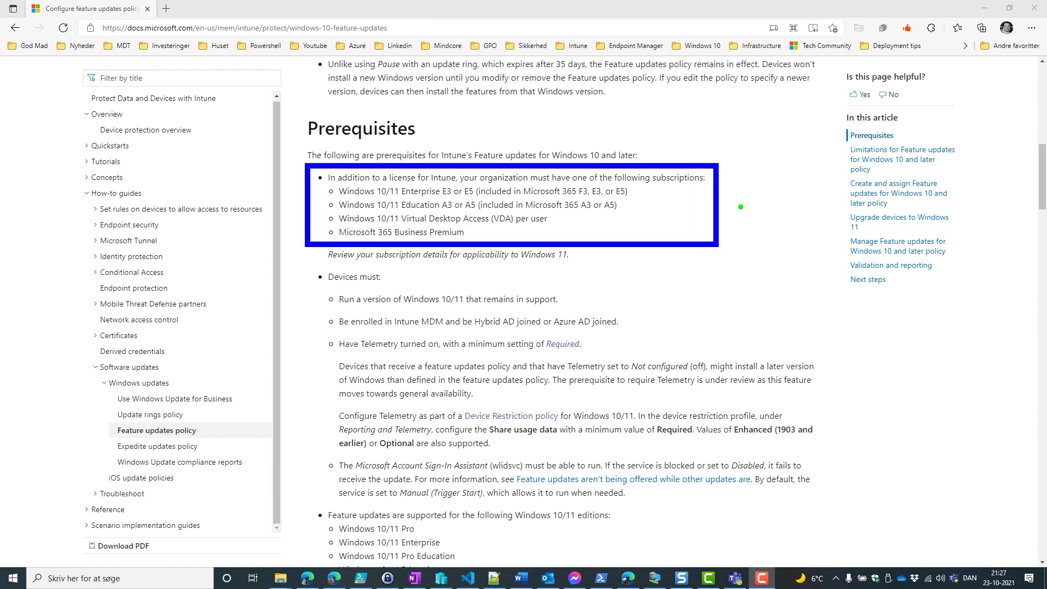
pyautogui.moveTo(741, 207); pyautogui.dragTo(778, 175)
pyautogui.moveTo(325, 288)
pyautogui.mouseDown()
pyautogui.moveTo(468, 319)
pyautogui.moveTo(575, 312)
pyautogui.mouseUp()
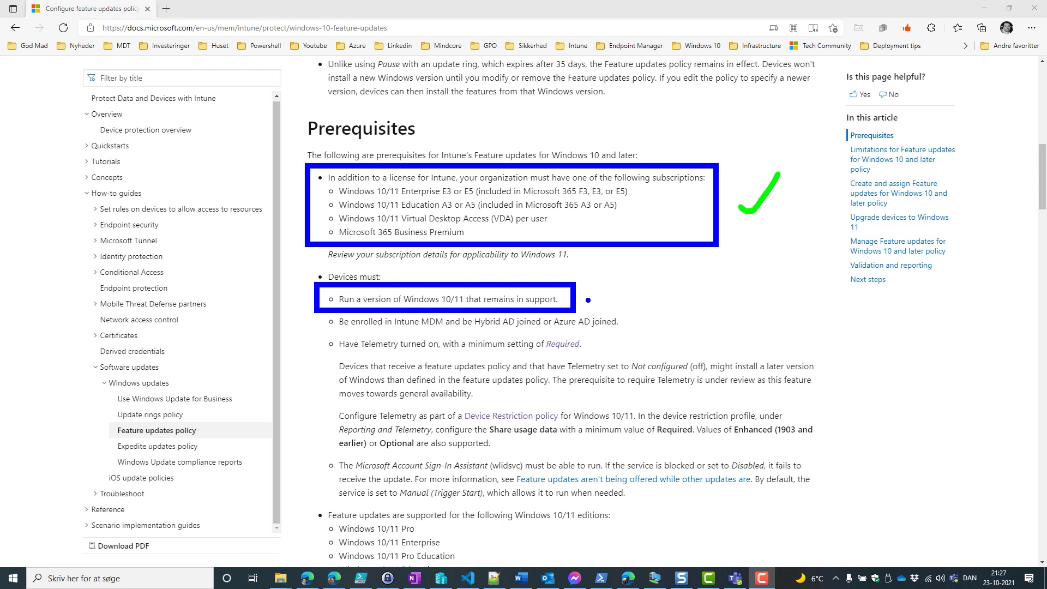
pyautogui.moveTo(593, 292); pyautogui.dragTo(624, 270)
# - Box the Intune enrollment requirement and flag Telemetry with an arrow and question mark
pyautogui.moveTo(319, 312)
pyautogui.mouseDown()
pyautogui.moveTo(474, 332)
pyautogui.moveTo(633, 333)
pyautogui.moveTo(677, 292)
pyautogui.mouseUp()
pyautogui.moveTo(598, 344); pyautogui.dragTo(774, 344)
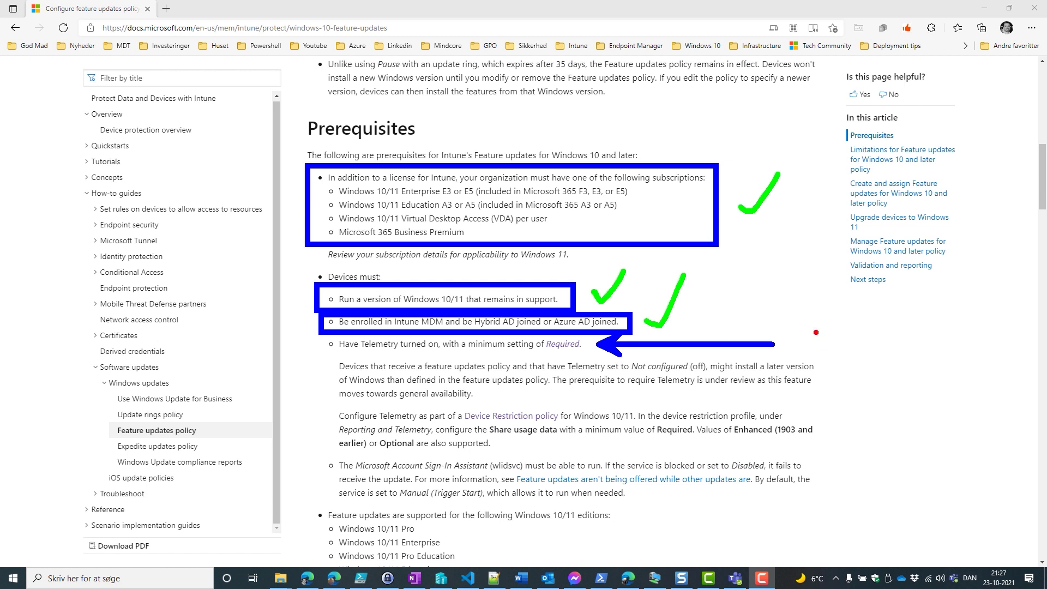
pyautogui.moveTo(797, 314); pyautogui.dragTo(805, 345)
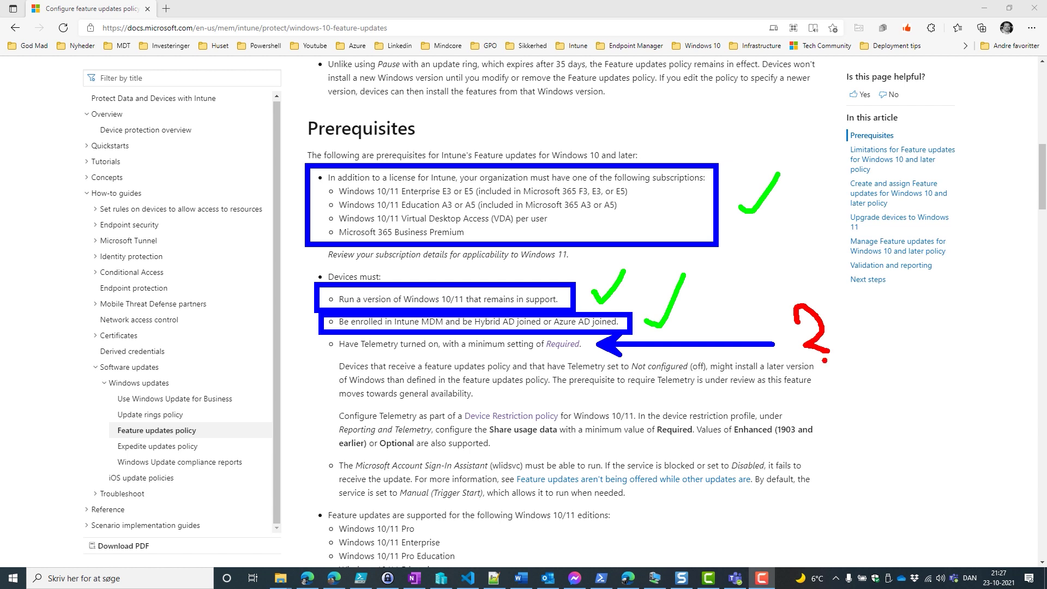
# - Box and tick the Microsoft Account Sign-In Assistant requirement and the supported editions list
pyautogui.scroll(-3, 386, 381)
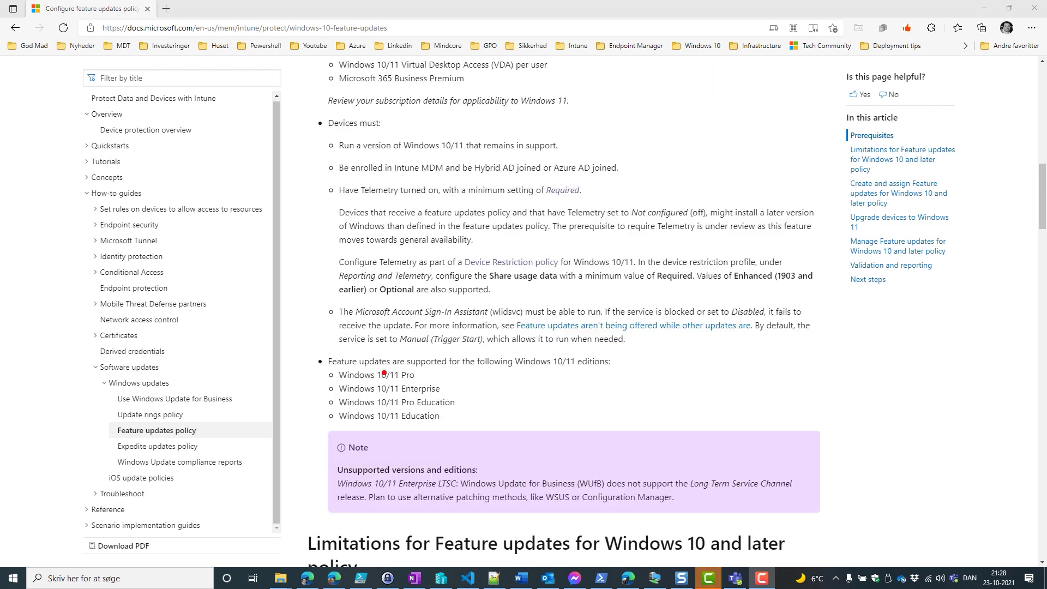
pyautogui.moveTo(317, 301)
pyautogui.mouseDown()
pyautogui.moveTo(408, 323)
pyautogui.moveTo(823, 351)
pyautogui.mouseUp()
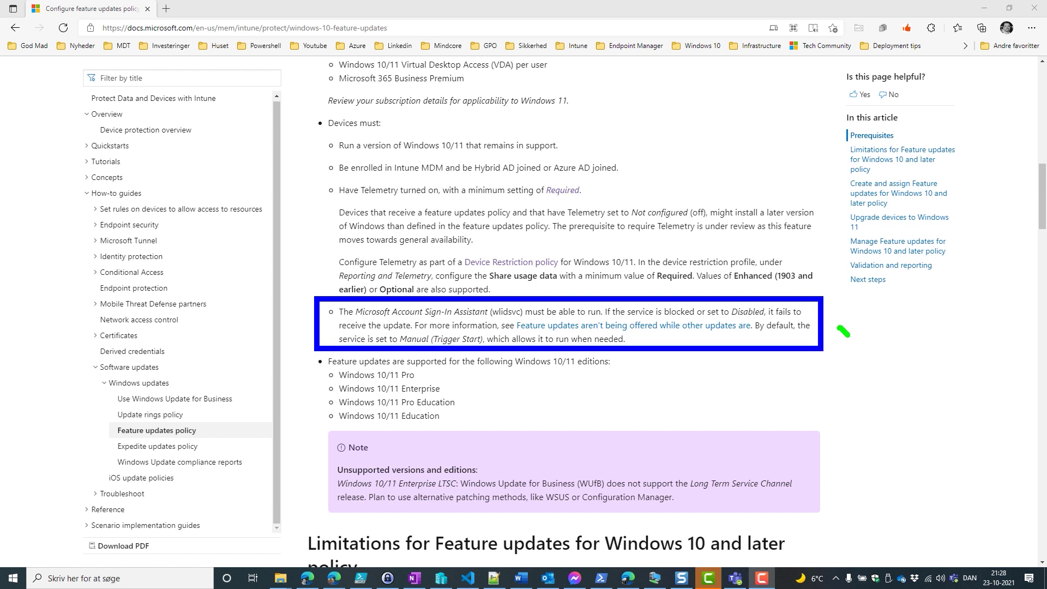
pyautogui.moveTo(849, 336); pyautogui.dragTo(884, 295)
pyautogui.moveTo(313, 354)
pyautogui.mouseDown()
pyautogui.moveTo(425, 404)
pyautogui.moveTo(625, 427)
pyautogui.mouseUp()
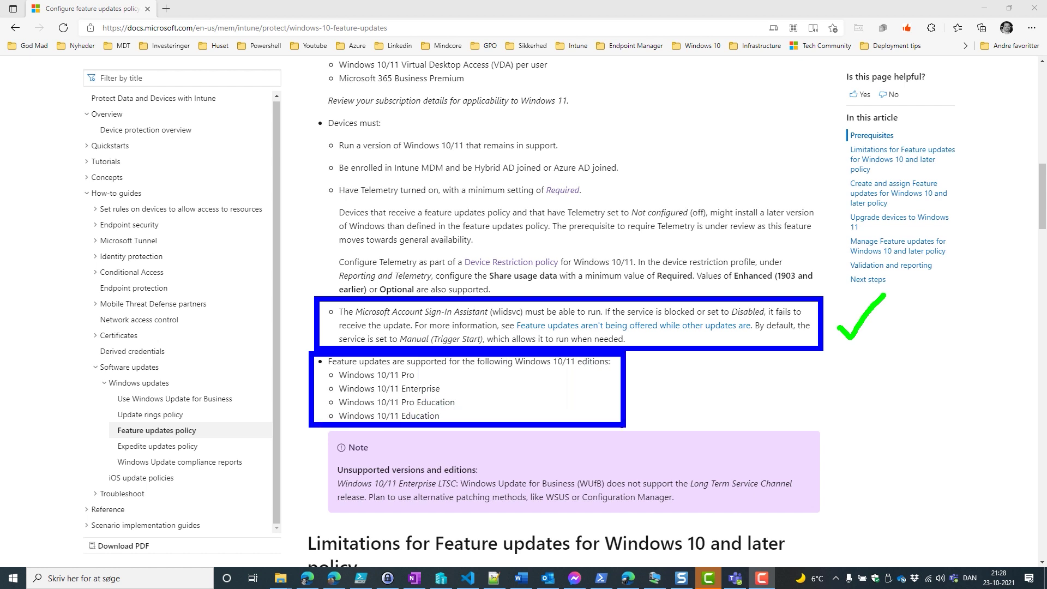
pyautogui.moveTo(649, 388); pyautogui.dragTo(688, 370)
# - Box the Enterprise LTSC note and cross it out with a red X
pyautogui.scroll(-3, 534, 435)
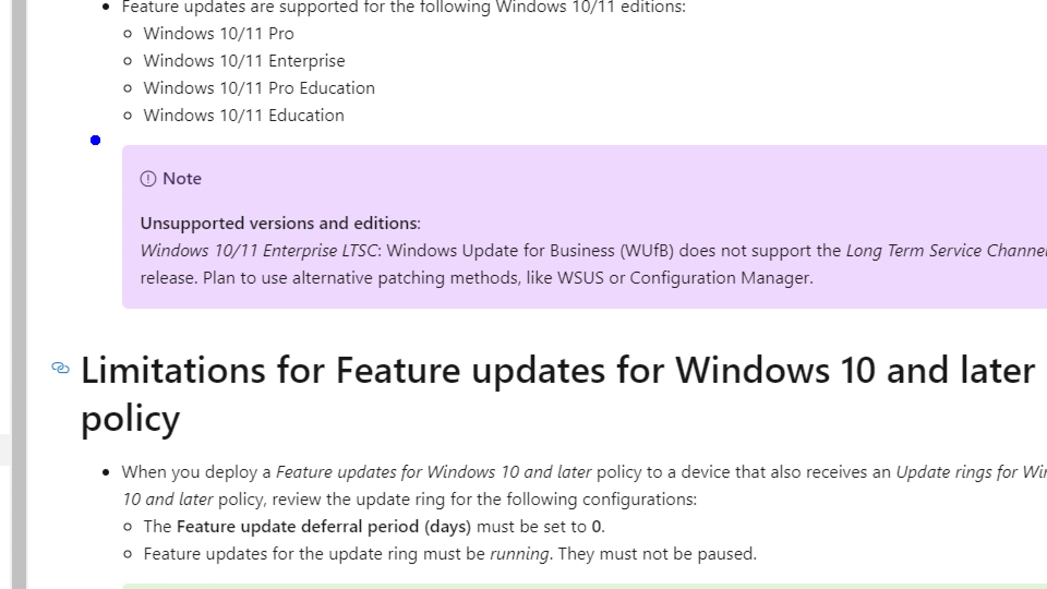
pyautogui.moveTo(96, 140)
pyautogui.mouseDown()
pyautogui.moveTo(615, 316)
pyautogui.moveTo(911, 317)
pyautogui.mouseUp()
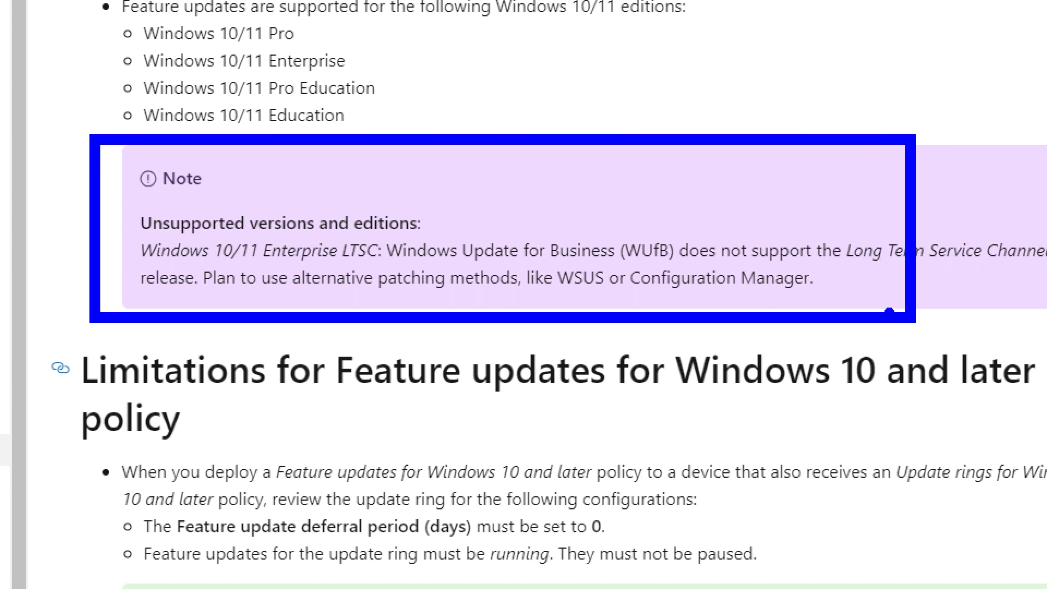
pyautogui.press('r')
pyautogui.moveTo(661, 177); pyautogui.dragTo(445, 270)
pyautogui.moveTo(475, 176); pyautogui.dragTo(777, 352)
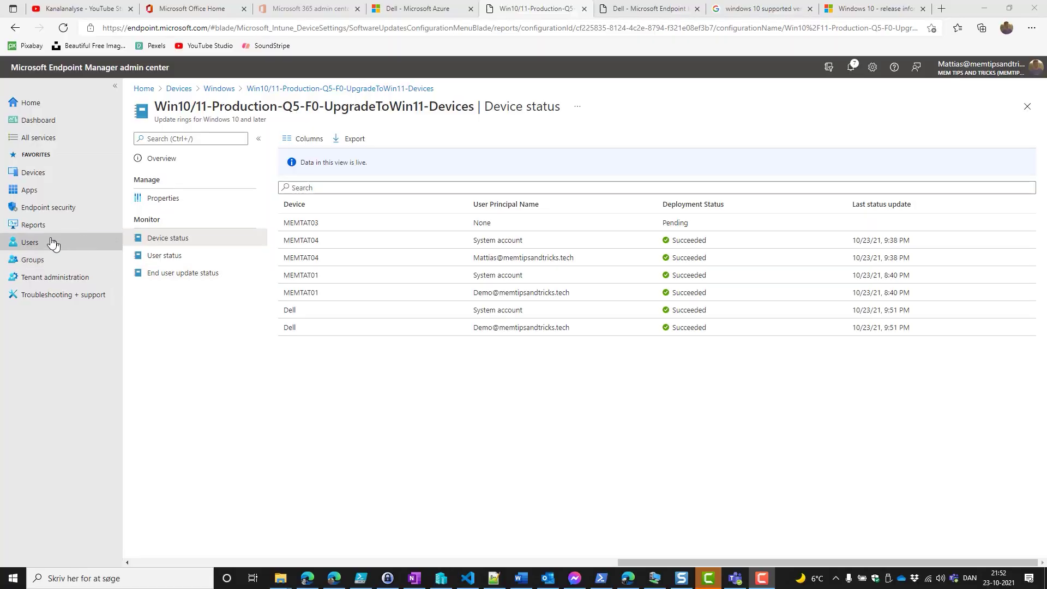
# - Open the Work from anywhere report's Windows readiness tab under Endpoint analytics
pyautogui.click(51, 229)
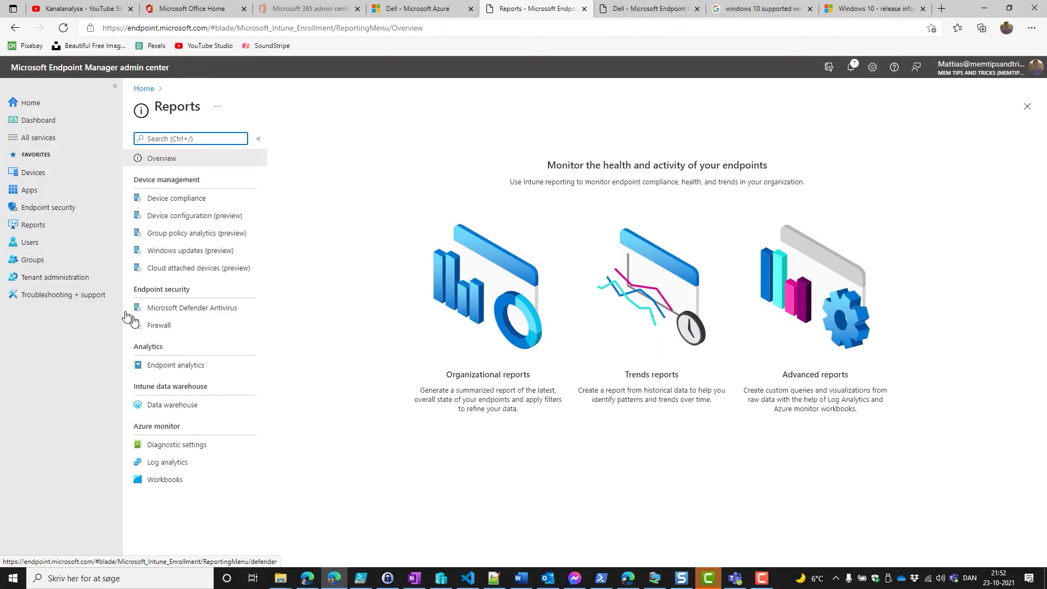
pyautogui.click(168, 365)
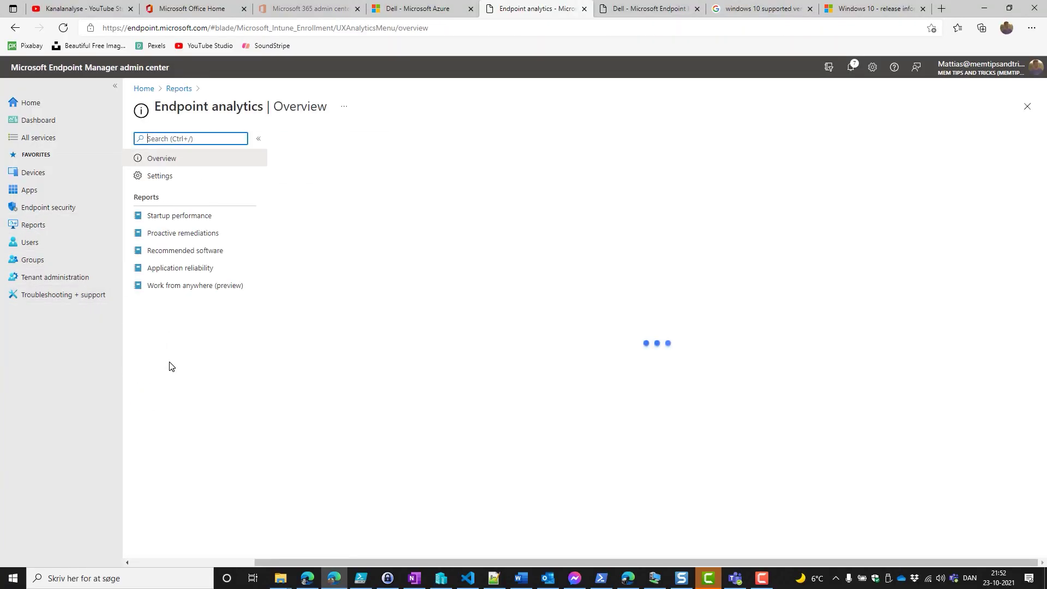
pyautogui.click(176, 288)
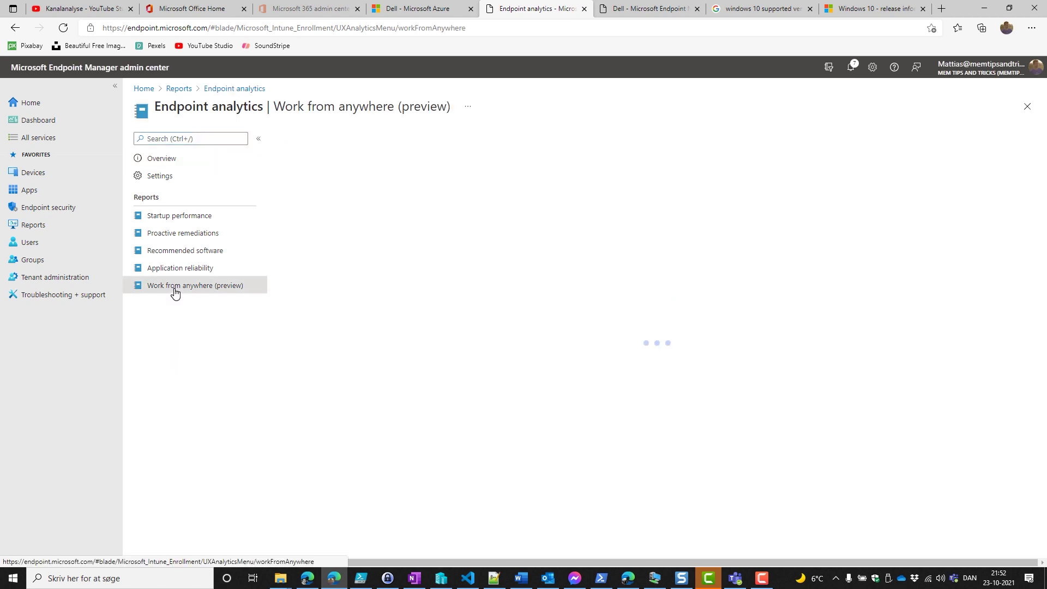
pyautogui.click(345, 145)
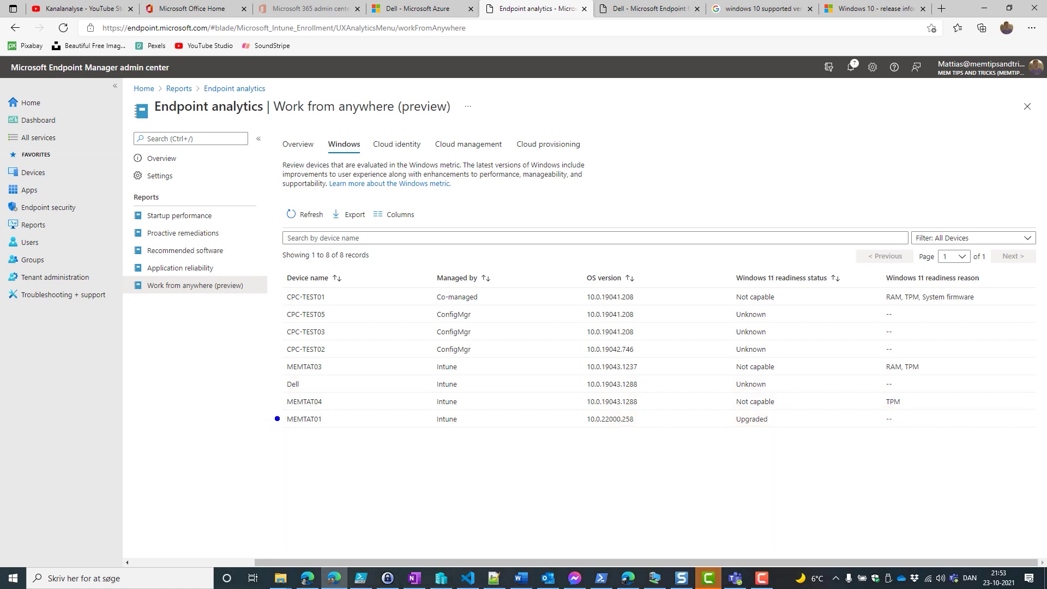
# - Mark MEMTAT01 and its Upgraded status with arrows and box the Dell row
pyautogui.moveTo(277, 419); pyautogui.dragTo(153, 443)
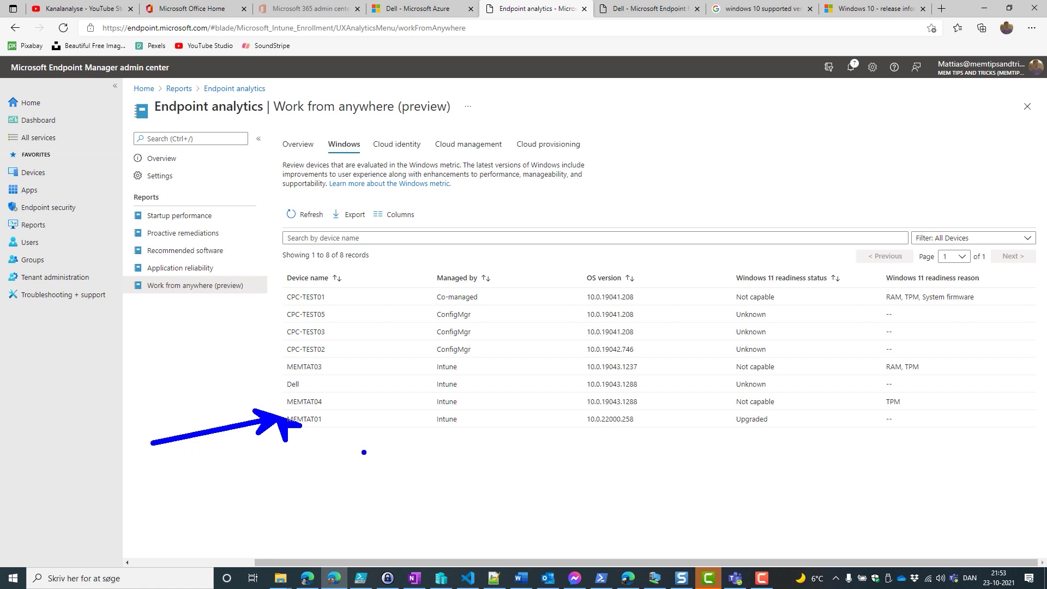
pyautogui.moveTo(734, 433); pyautogui.dragTo(647, 509)
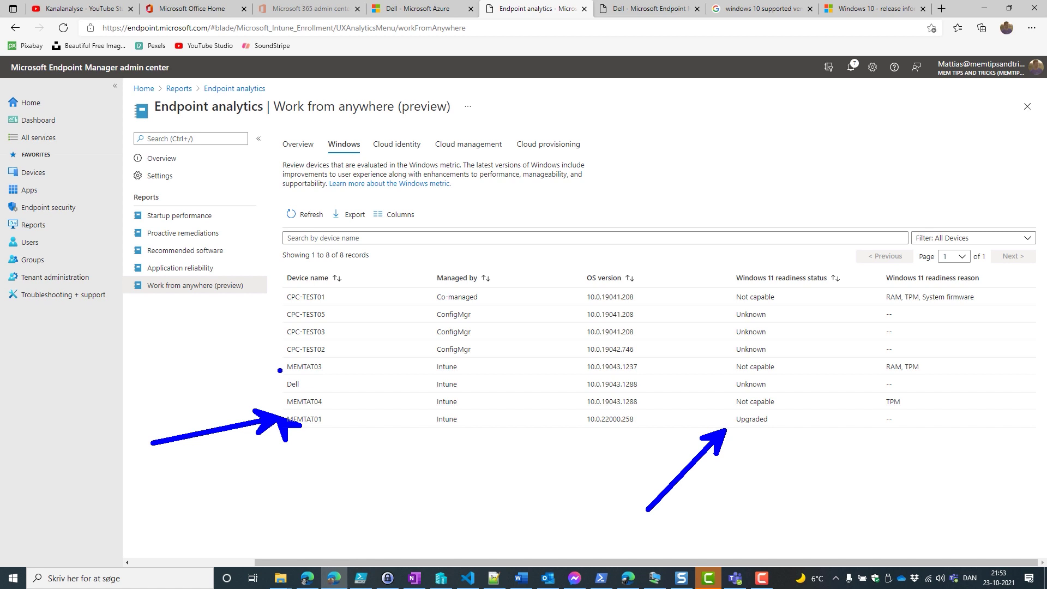
pyautogui.moveTo(279, 370)
pyautogui.mouseDown()
pyautogui.moveTo(413, 394)
pyautogui.moveTo(830, 395)
pyautogui.mouseUp()
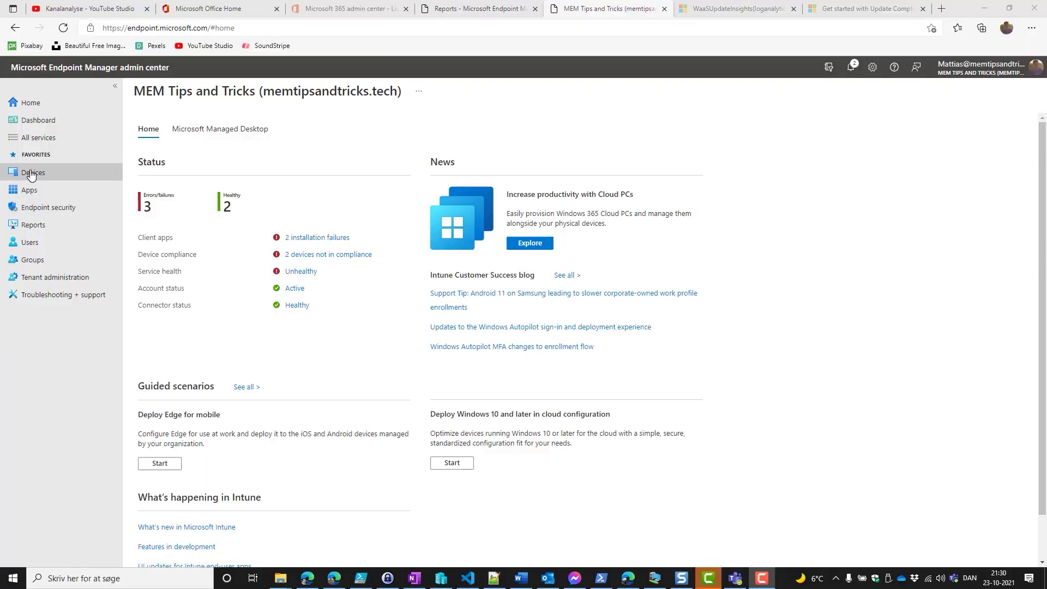
# - Create a new Windows configuration profile with the Windows 10 and later platform
pyautogui.click(33, 172)
pyautogui.click(154, 235)
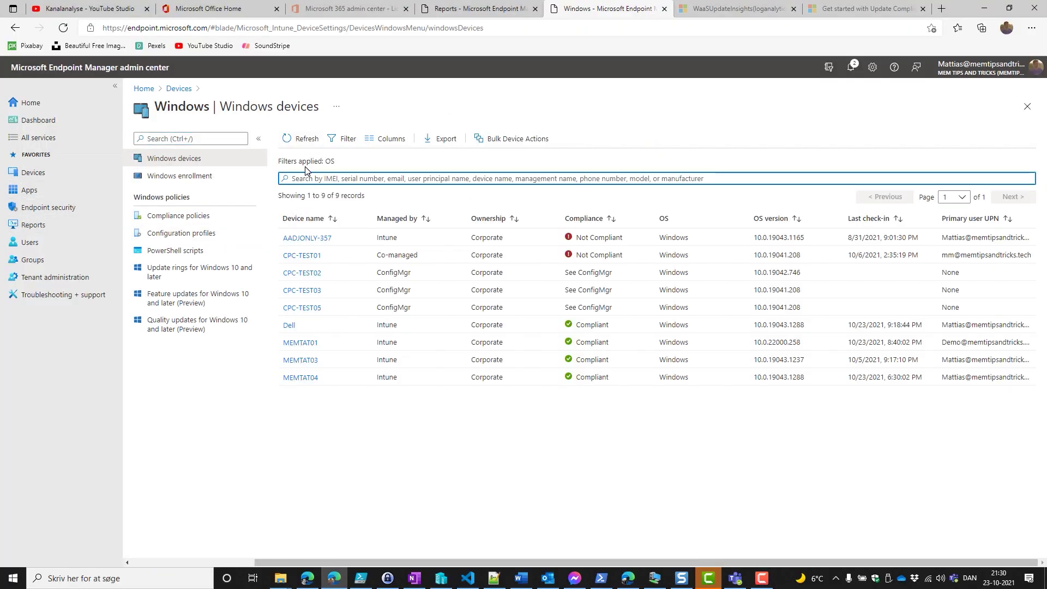
pyautogui.click(201, 233)
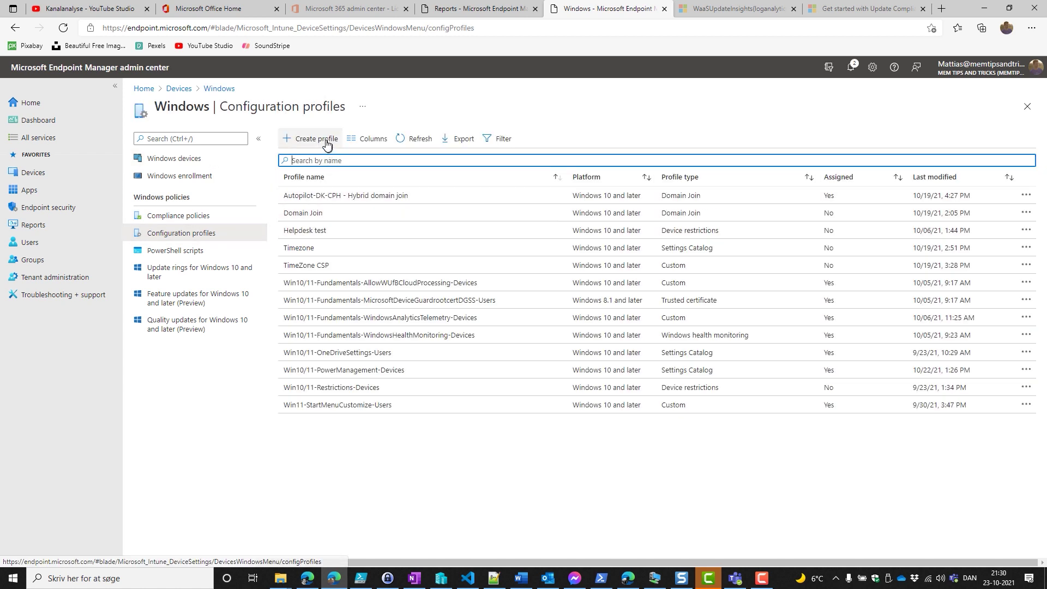
pyautogui.click(326, 143)
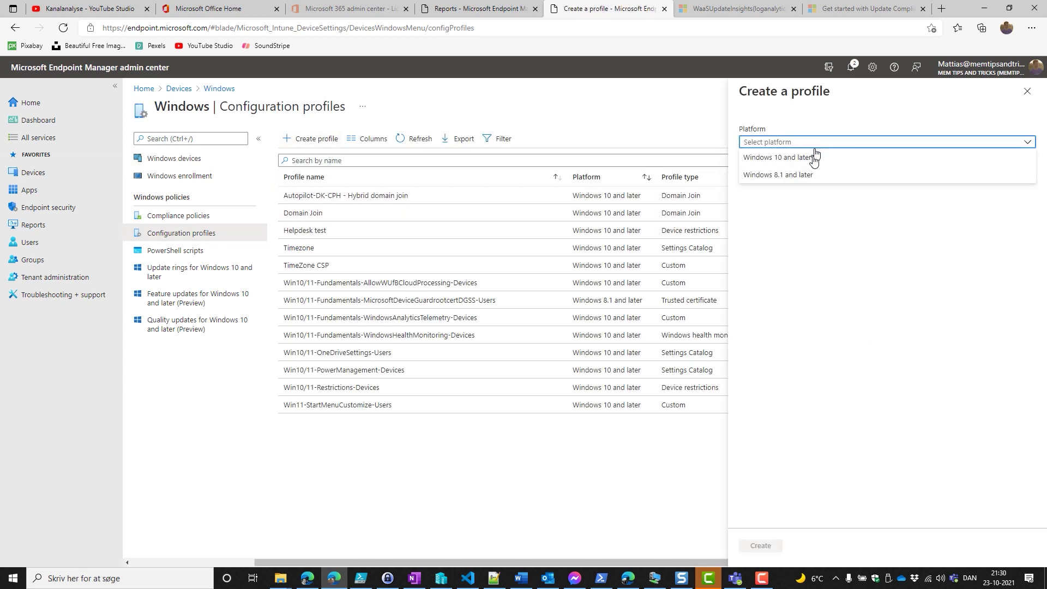
pyautogui.click(816, 143)
pyautogui.click(811, 158)
pyautogui.click(807, 173)
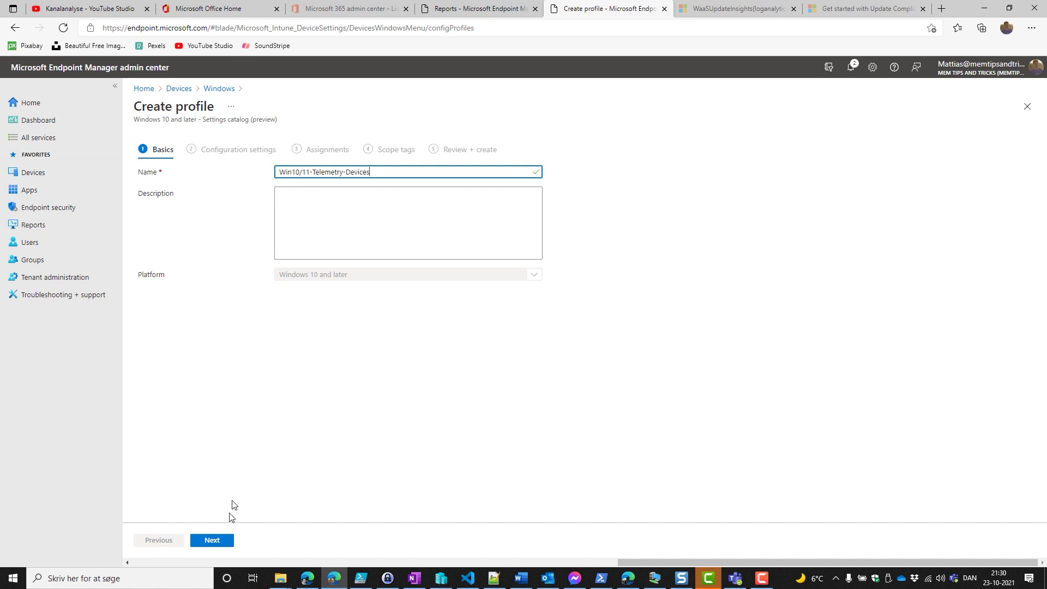
# - Search the settings catalog for telemetry and add Allow Telemetry from System
pyautogui.click(214, 541)
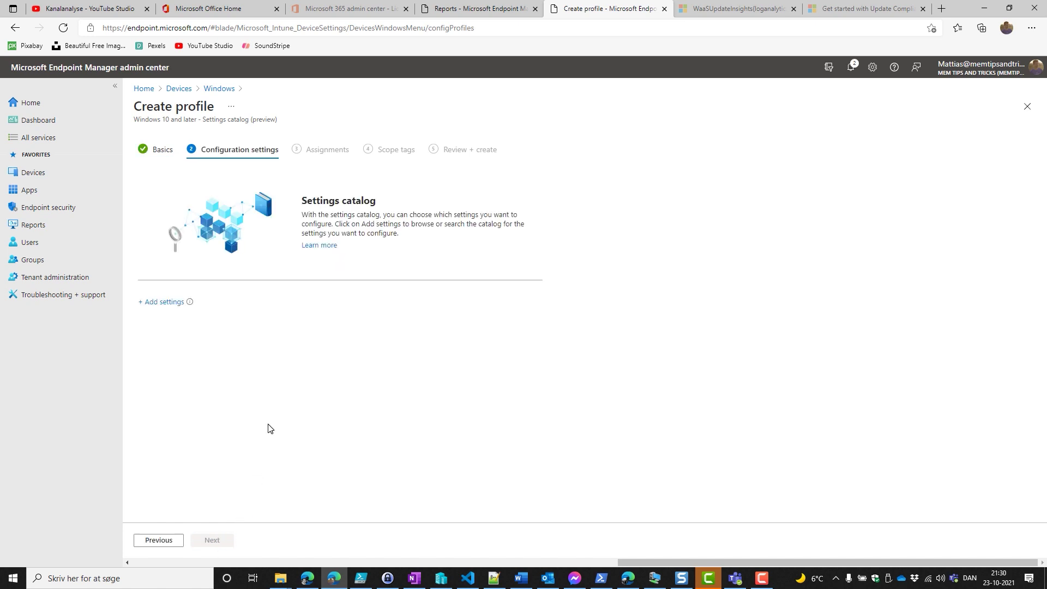
pyautogui.click(164, 302)
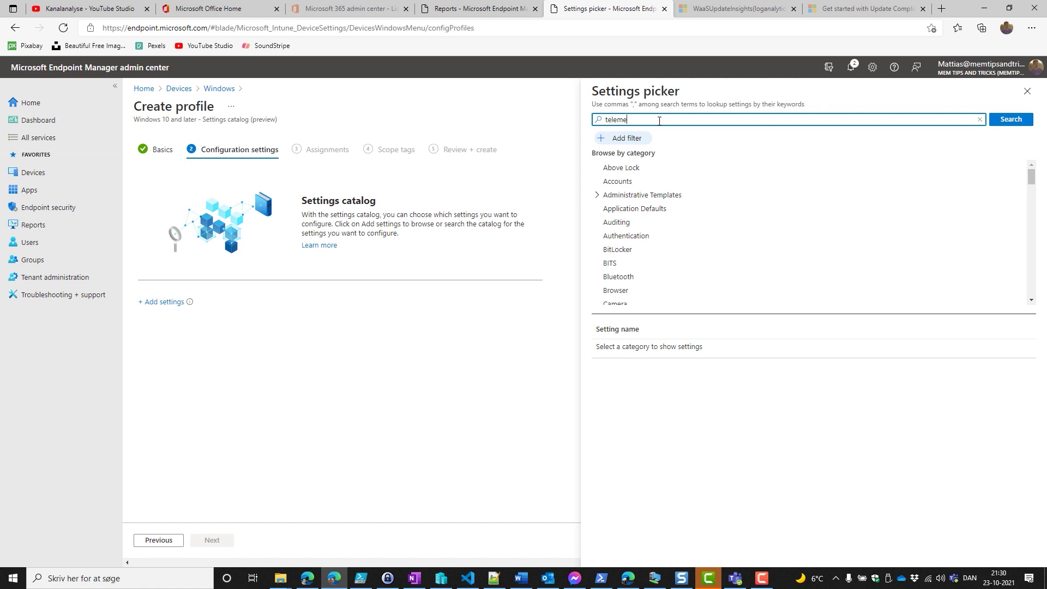
pyautogui.press('Return')
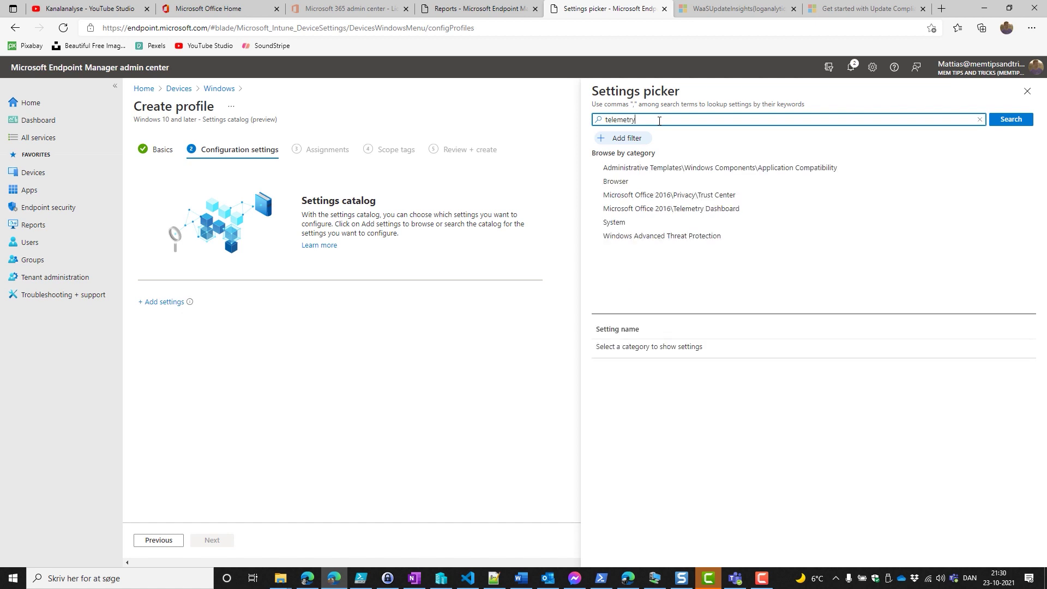
pyautogui.click(626, 226)
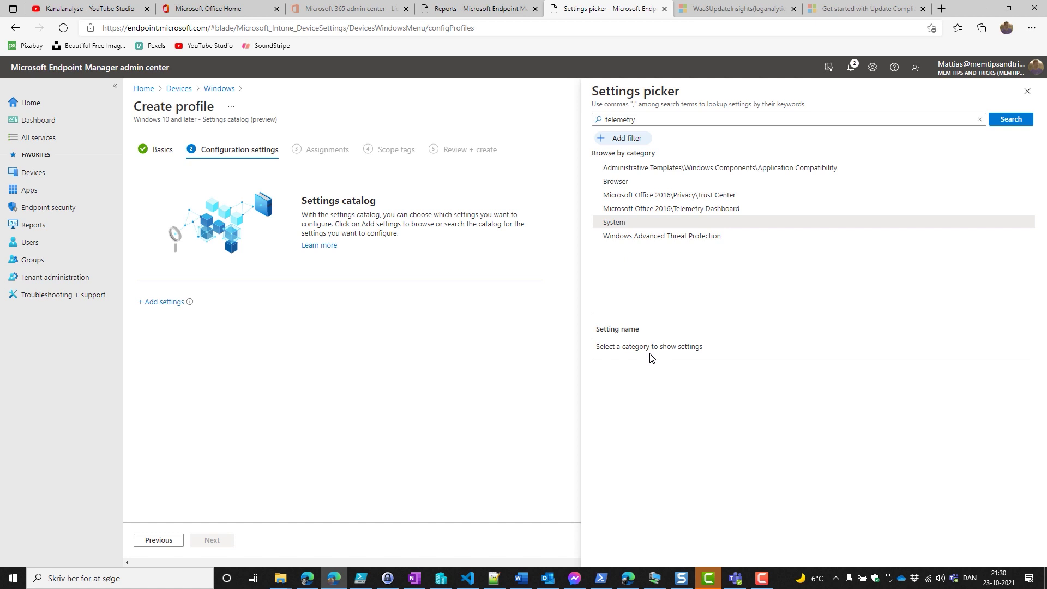
pyautogui.click(603, 361)
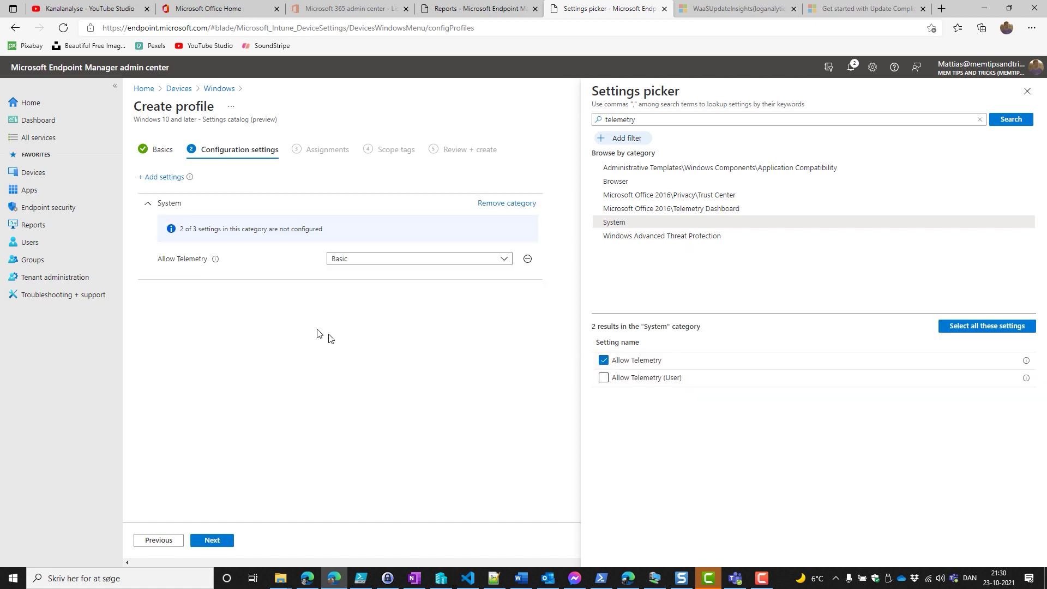
# - Highlight the Connected User Experience and Telemetry note and set Allow Telemetry to Full
pyautogui.moveTo(217, 262)
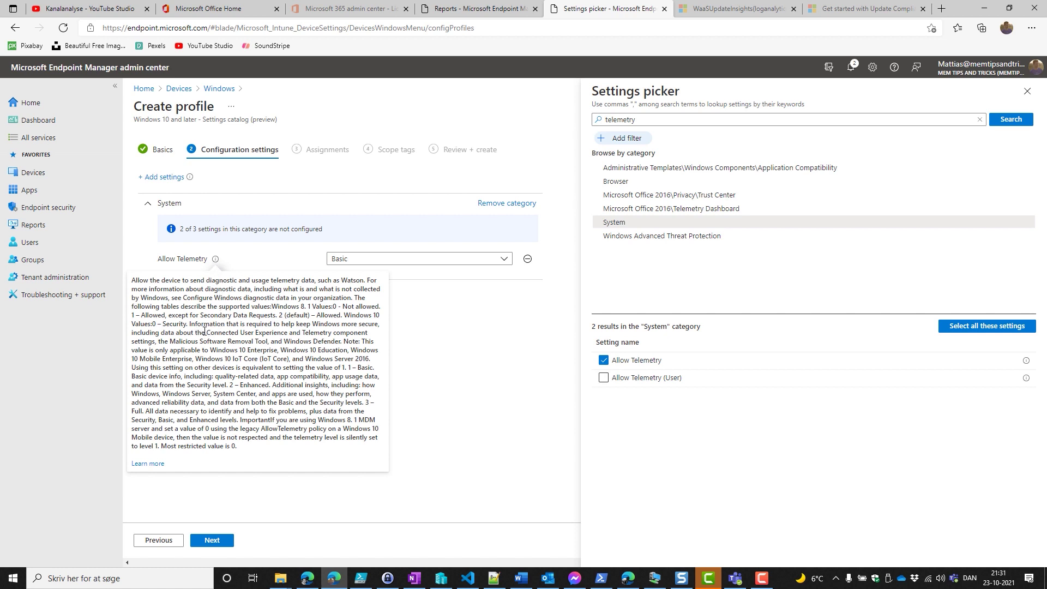
pyautogui.moveTo(354, 331); pyautogui.dragTo(282, 338)
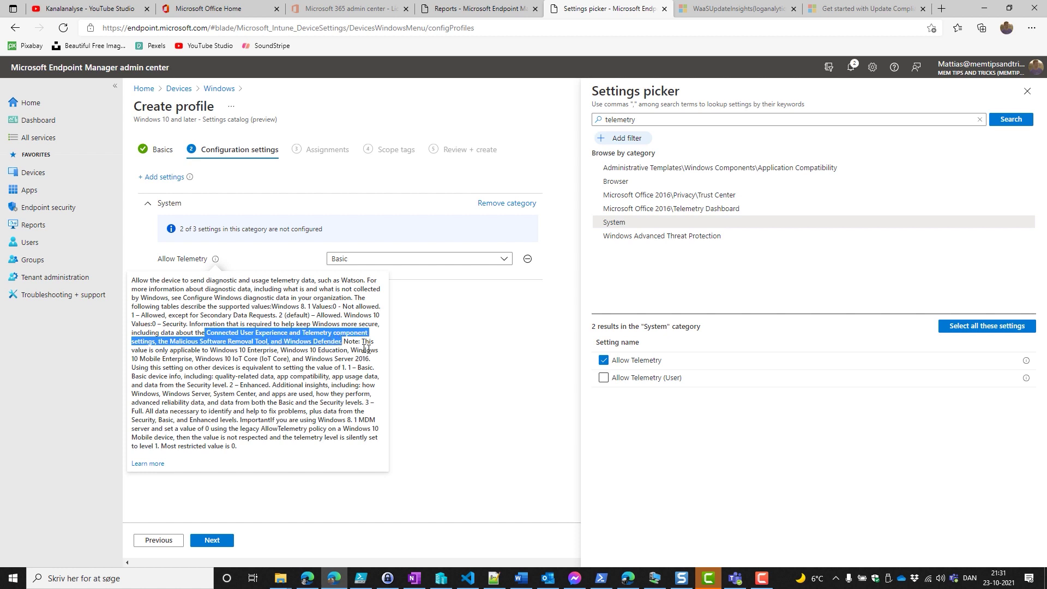
pyautogui.click(460, 261)
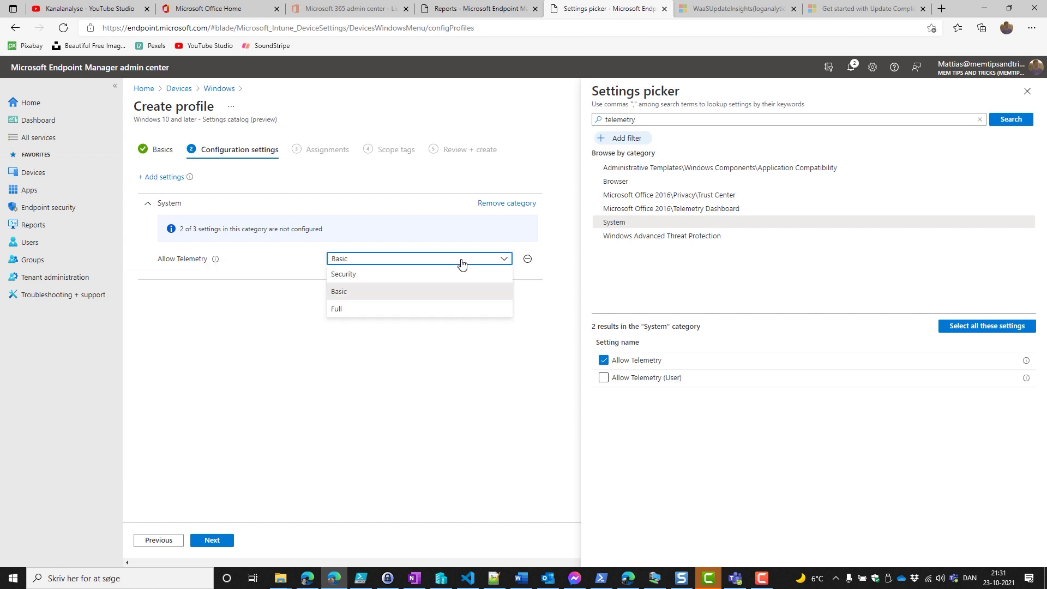
pyautogui.click(433, 311)
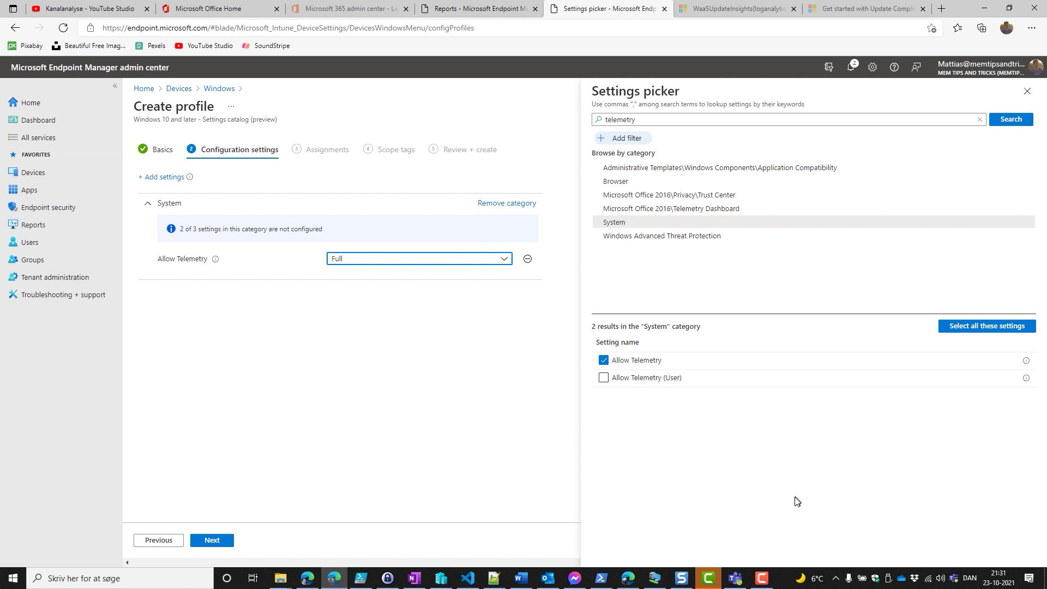
# - Assign the telemetry profile to All devices and create it
pyautogui.click(220, 540)
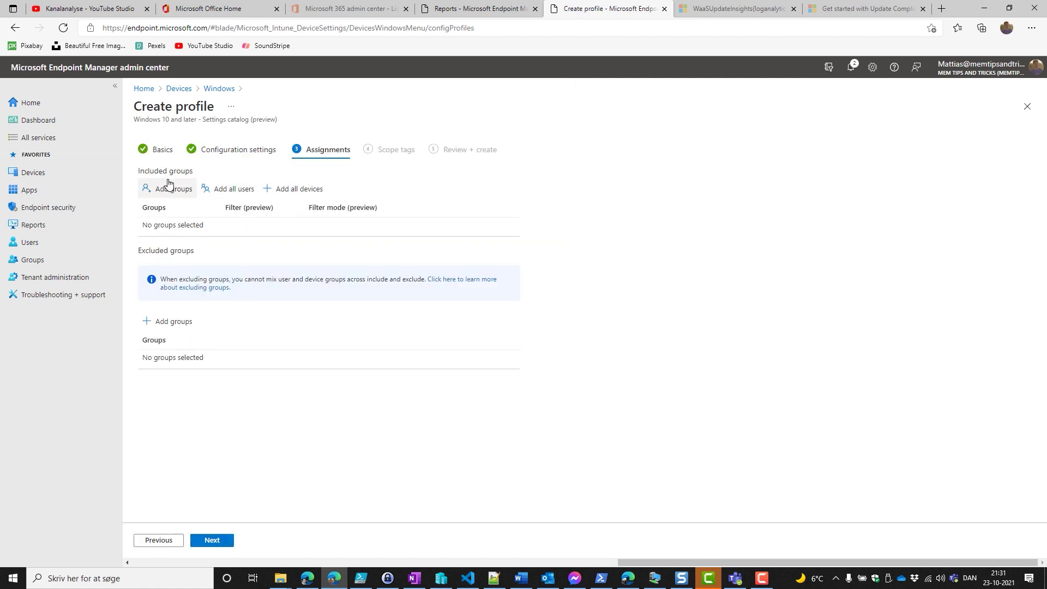
pyautogui.click(283, 190)
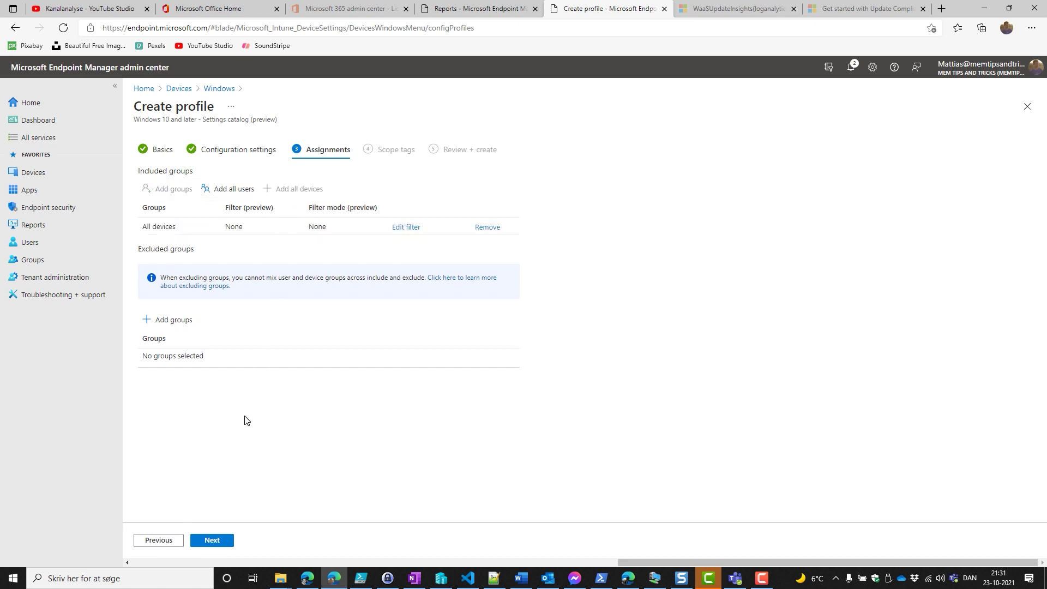
pyautogui.click(218, 543)
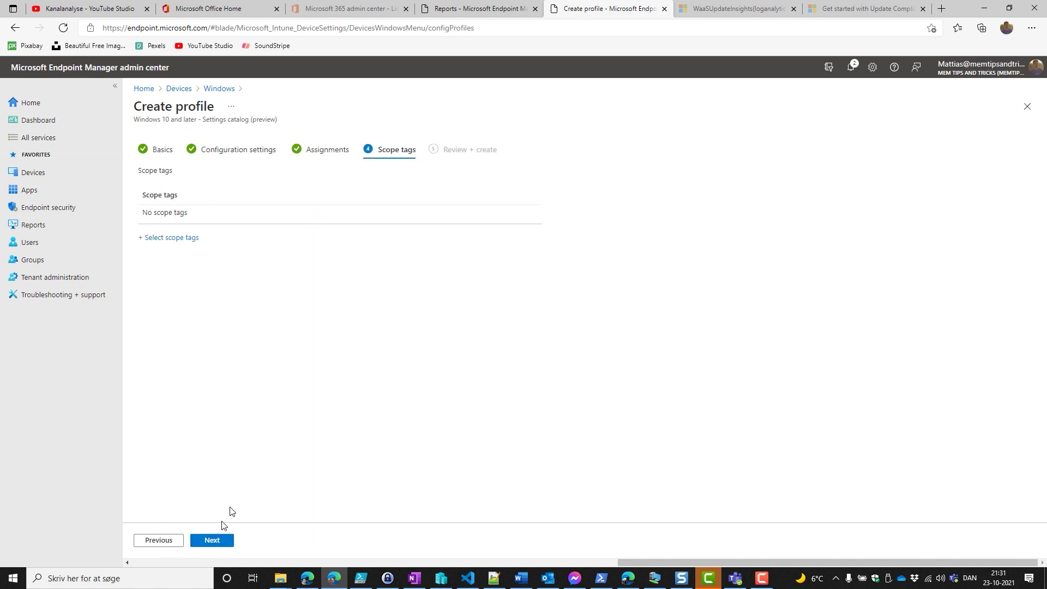
pyautogui.click(213, 541)
pyautogui.click(215, 541)
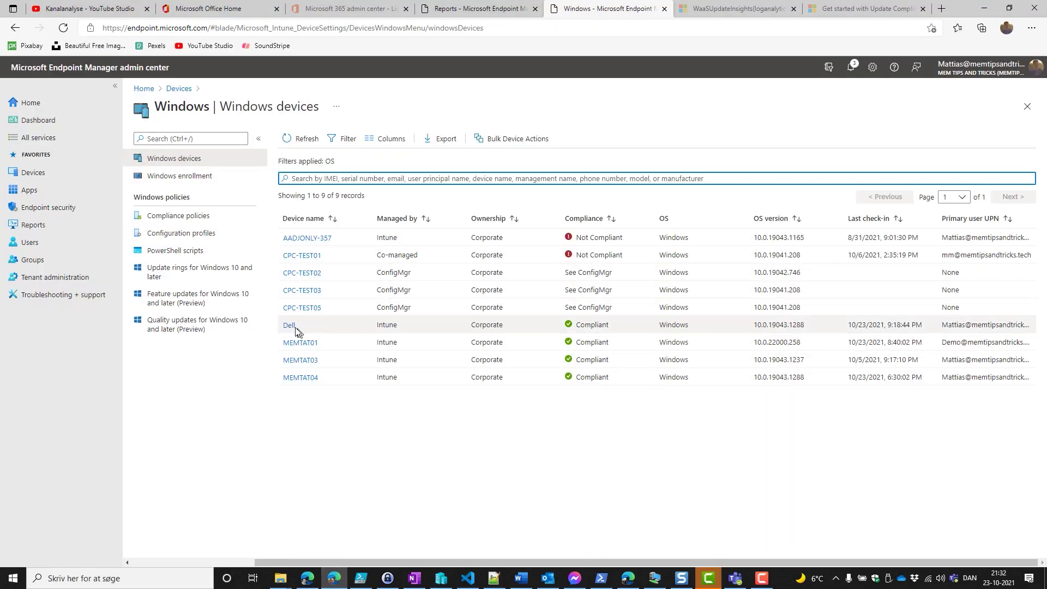
# - Open the Dell device's Hardware page and highlight build 19043 in the OS version
pyautogui.click(289, 326)
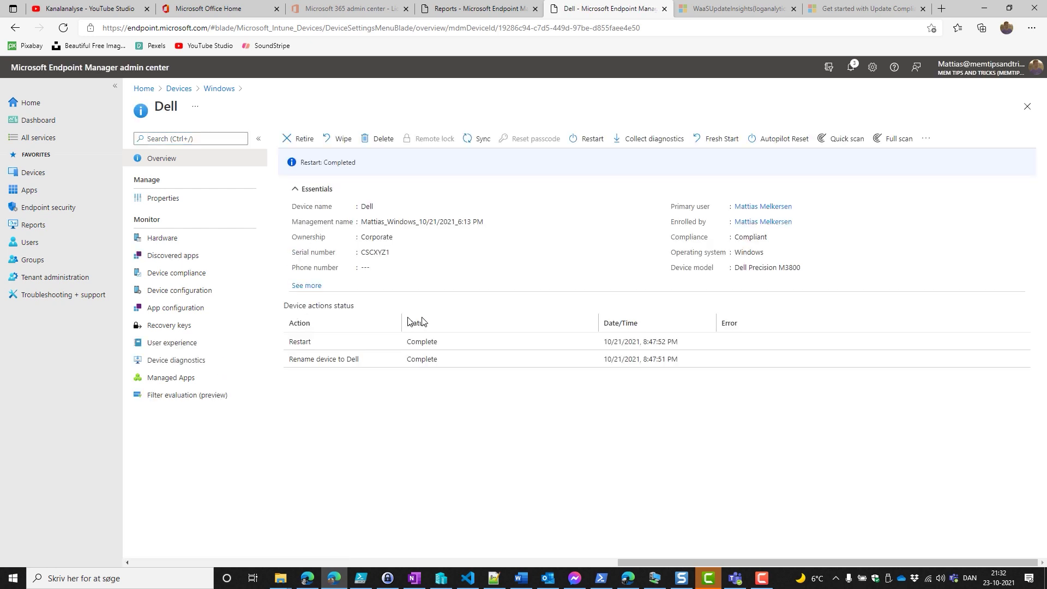
pyautogui.click(160, 240)
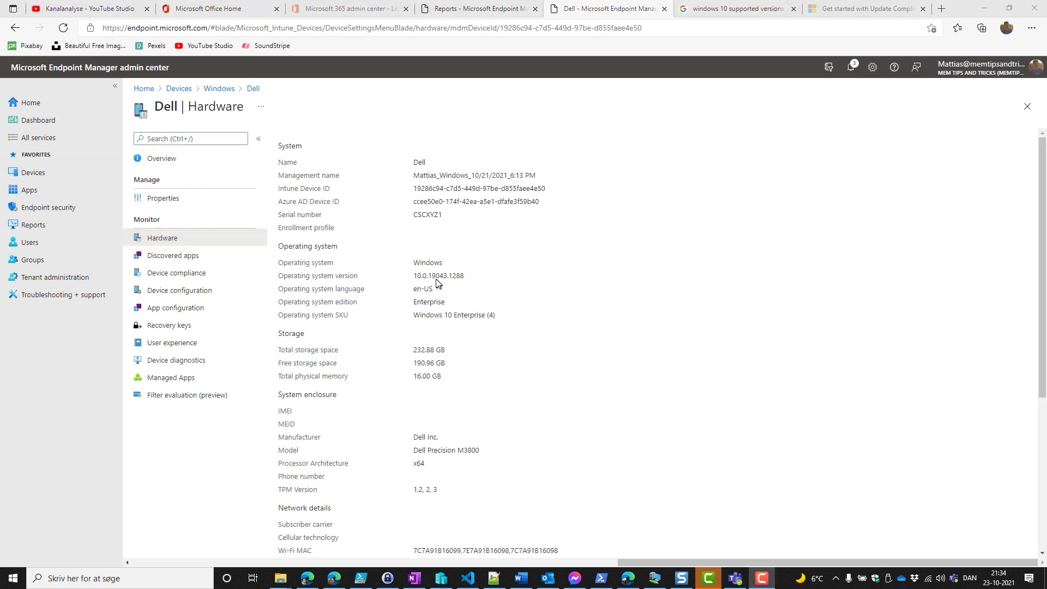
pyautogui.click(429, 276)
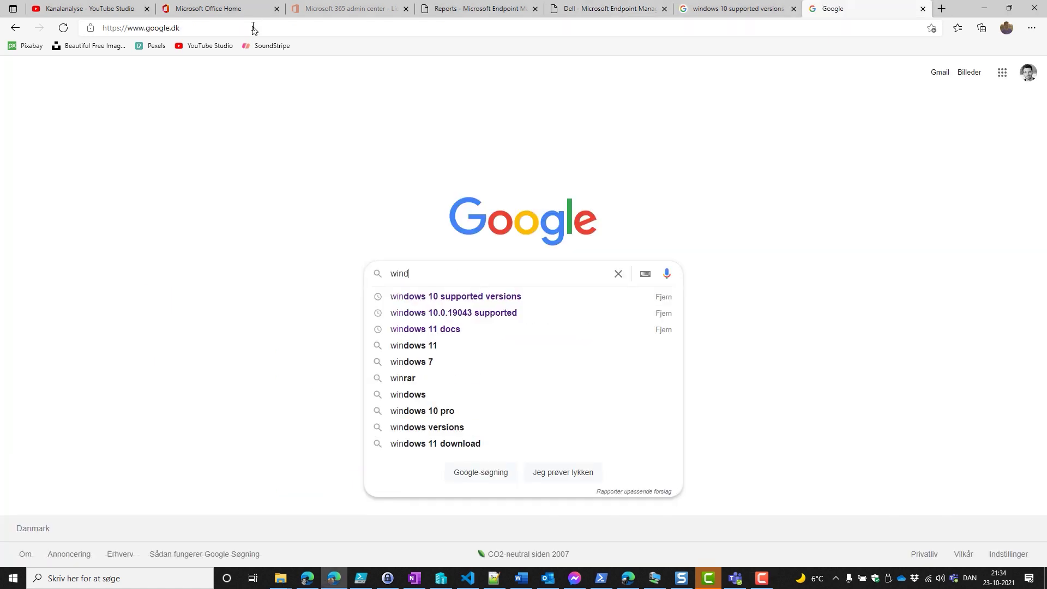
# - Search Google for 'windows 10 supported versions' and find 19043 on the release information page
pyautogui.write('ows 10')
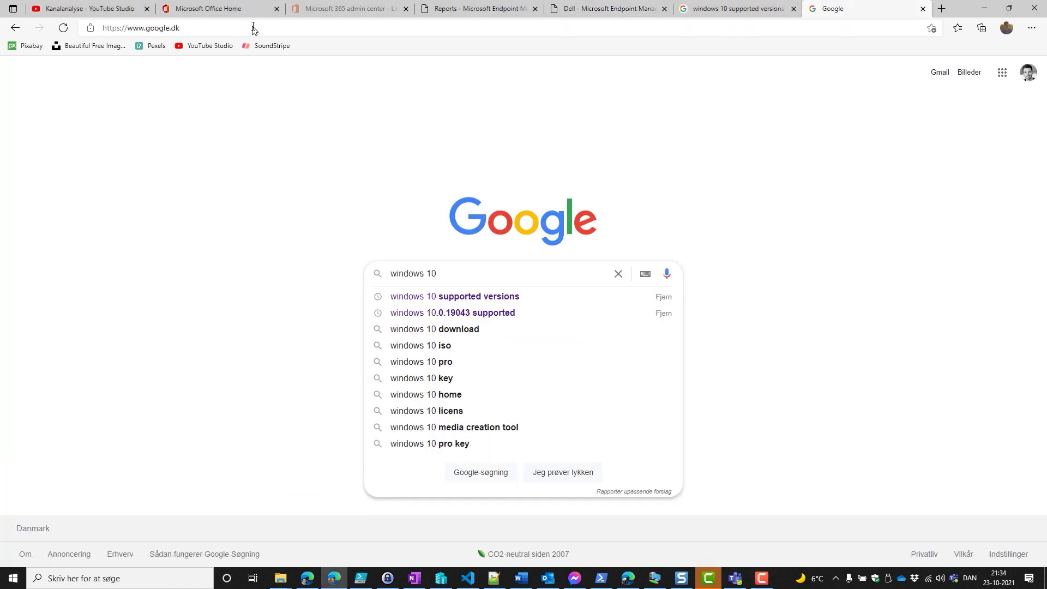
pyautogui.press('Down')
pyautogui.press('Return')
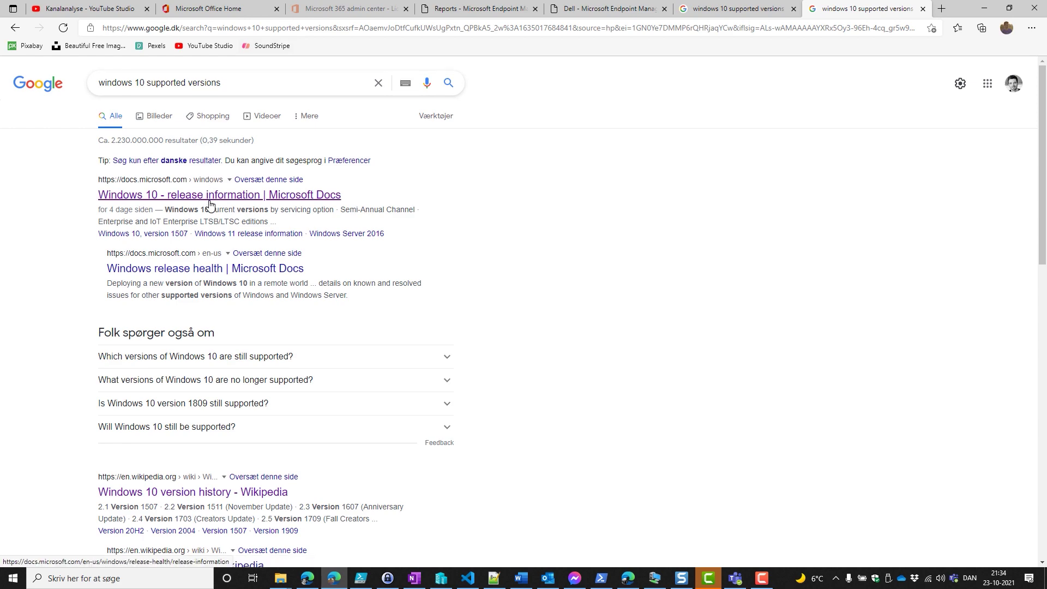
pyautogui.click(211, 205)
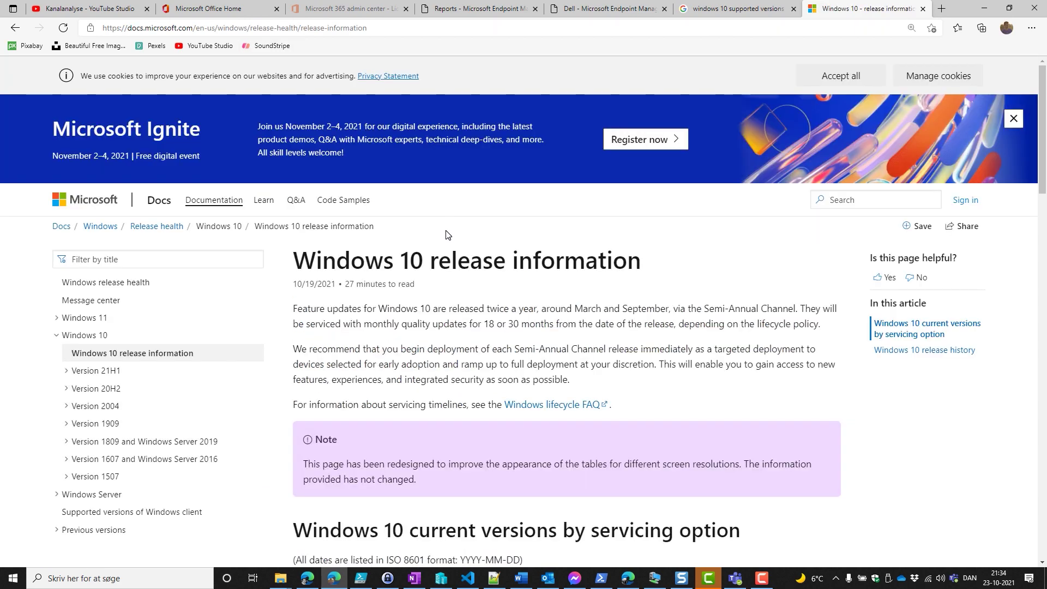
pyautogui.hotkey('ctrl', 'f')
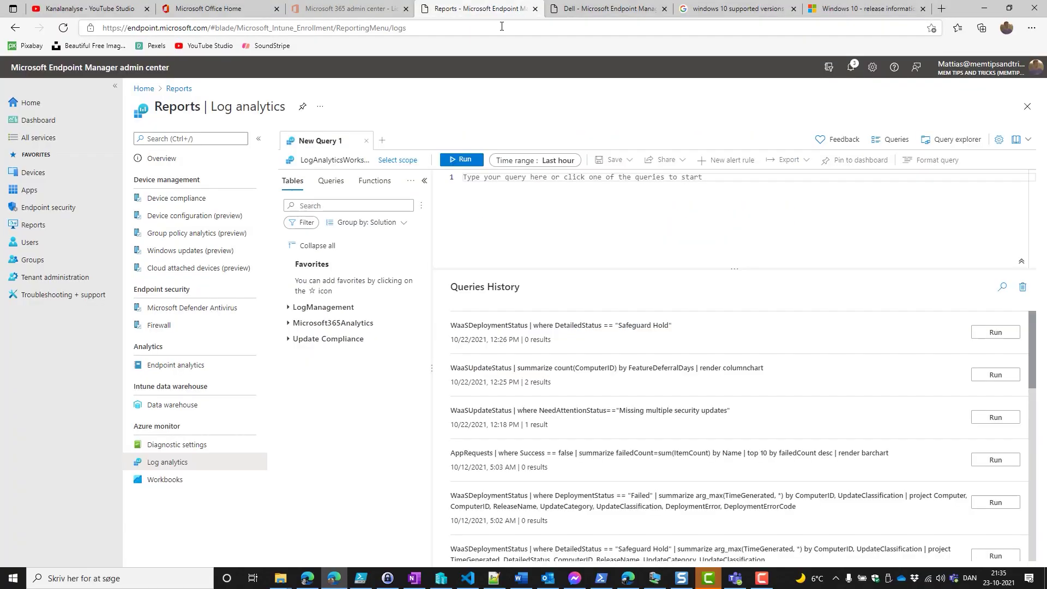
# - Enter 'portal' in the Reports tab's address bar to load portal.azure.com
pyautogui.click(502, 28)
pyautogui.write('portal.azure.com/#home')
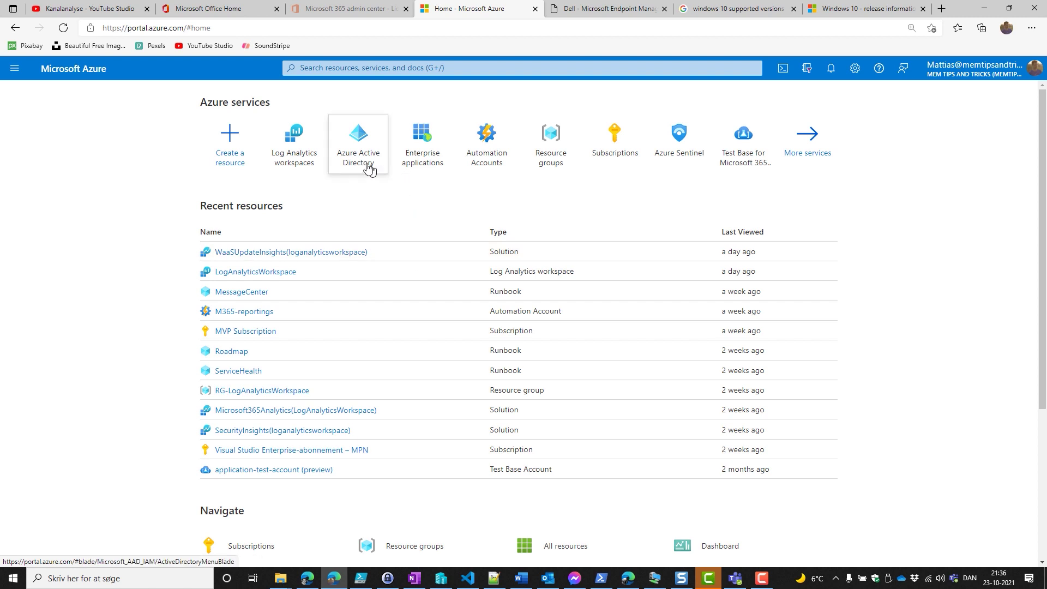
# - Open the Dell device under Azure Active Directory Devices and highlight its join type
pyautogui.click(361, 161)
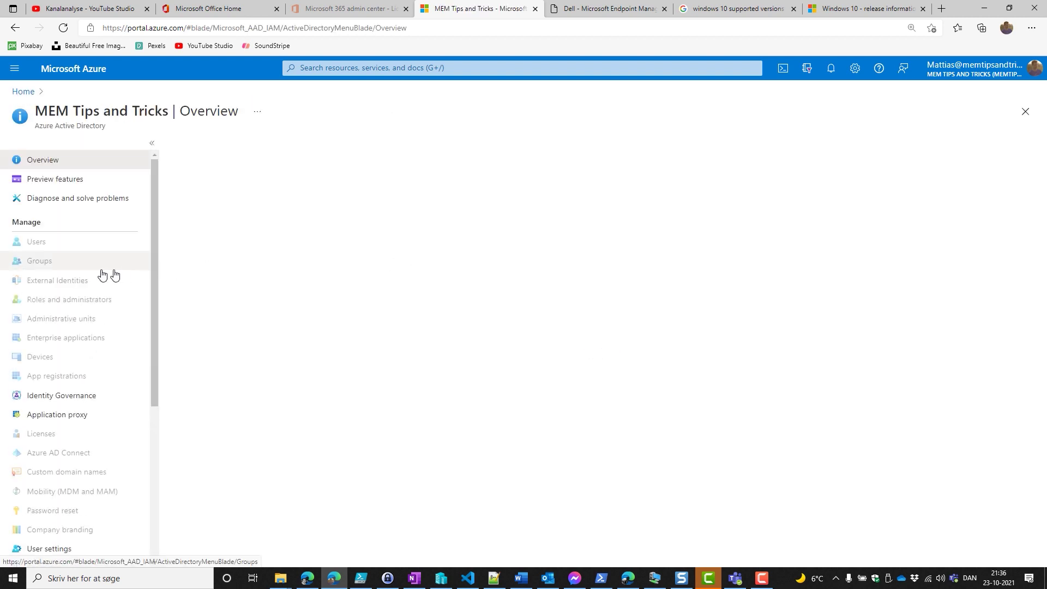
pyautogui.click(51, 358)
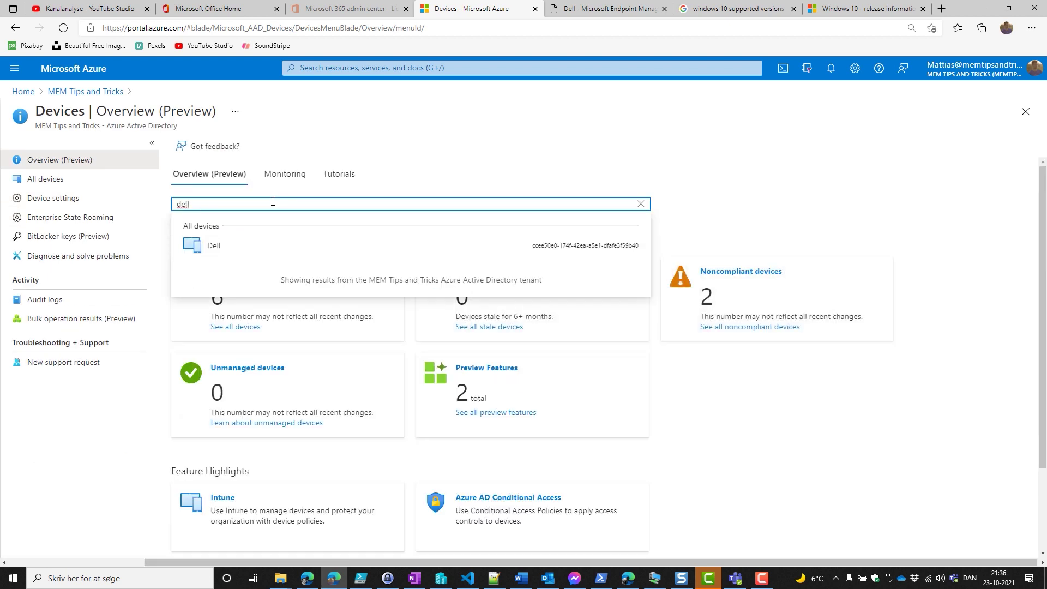
pyautogui.click(215, 244)
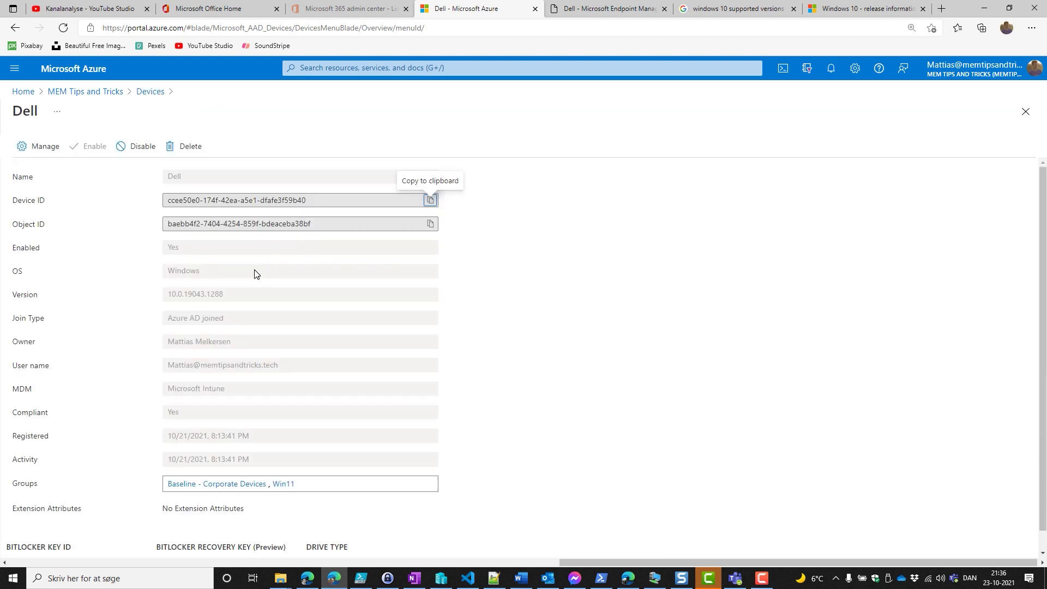
pyautogui.doubleClick(219, 316)
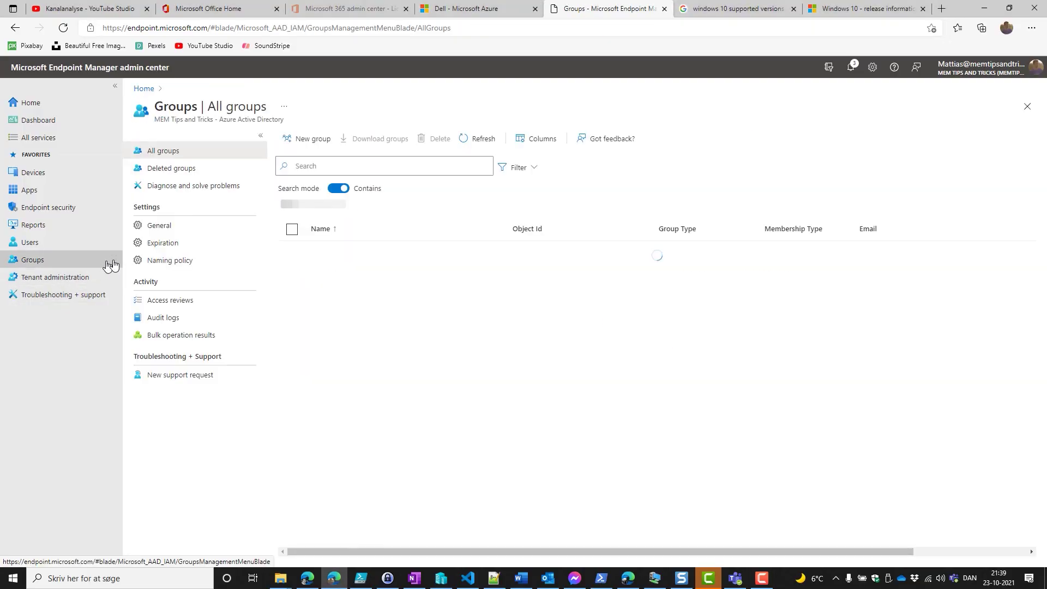
# - Search the groups for 'windows' to locate MEM-Windows11Upgrade, then go to Devices > Windows
pyautogui.click(317, 167)
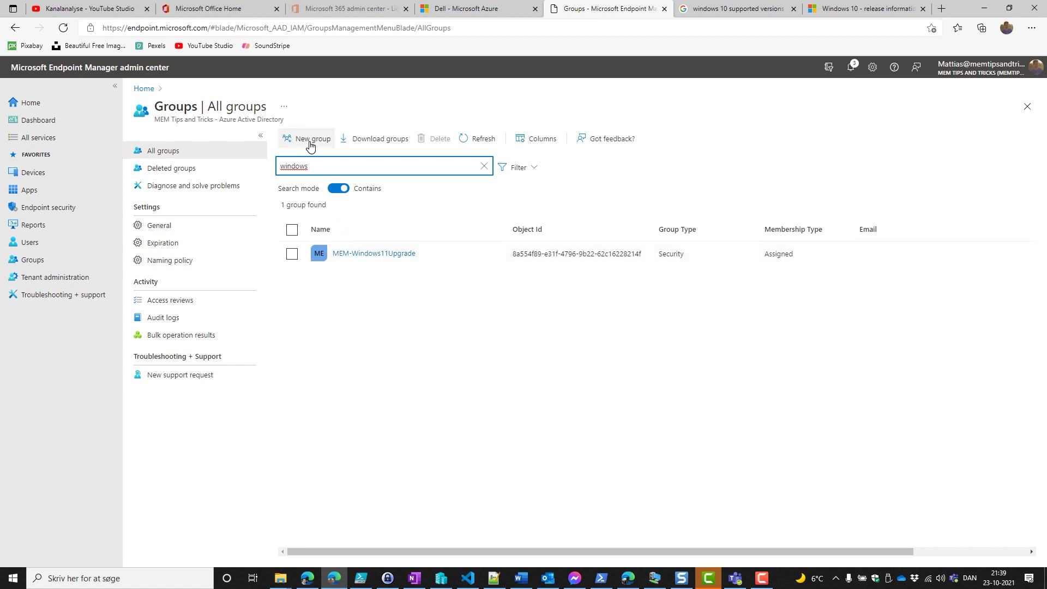
pyautogui.click(32, 172)
pyautogui.click(180, 236)
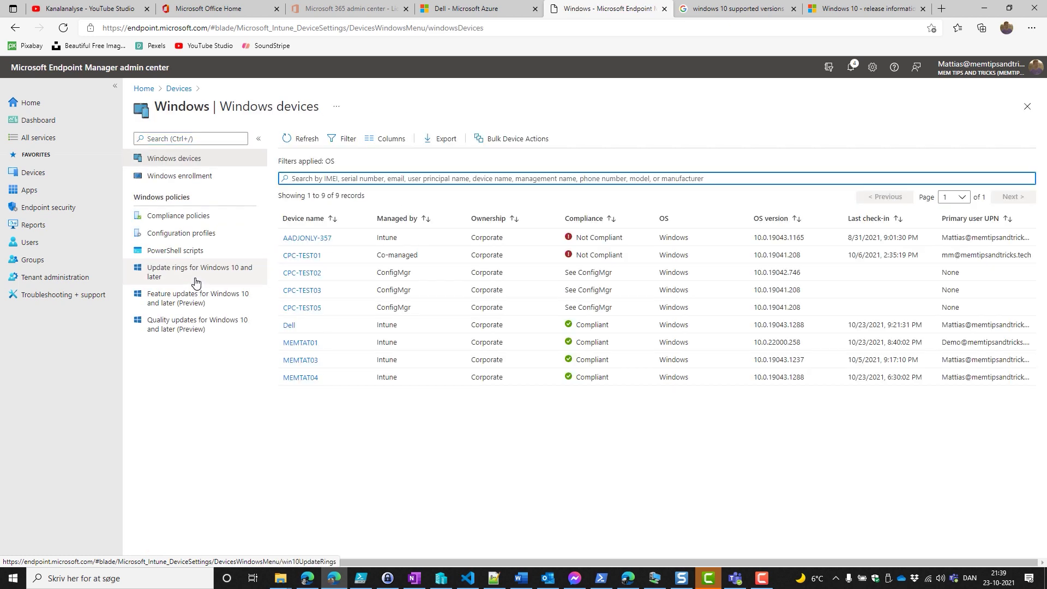
# - Highlight the F10-Devices ring's 10-day feature update deferral, then show the Docs limitations section
pyautogui.click(196, 274)
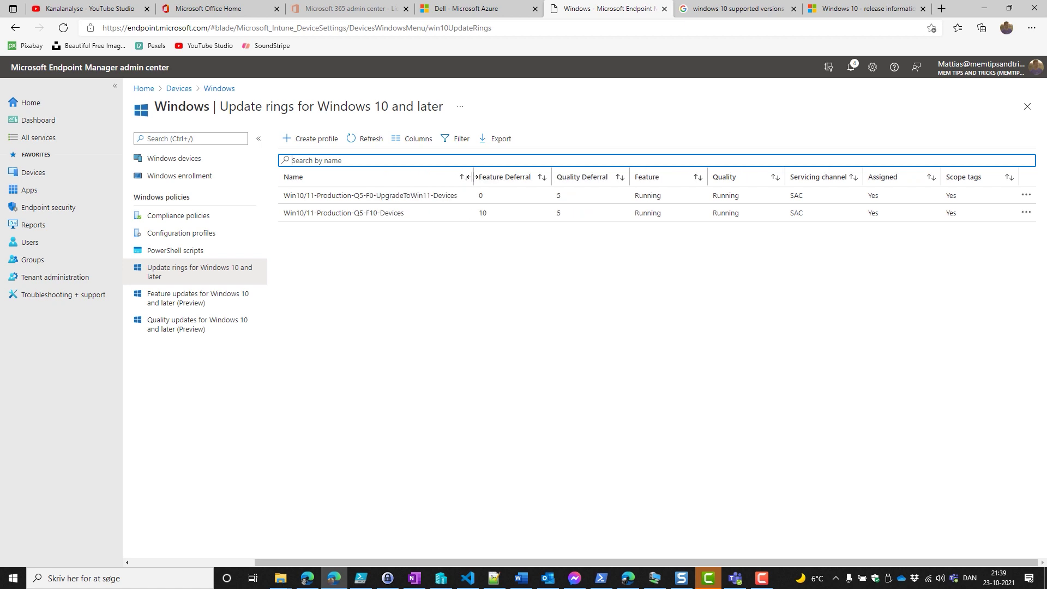
pyautogui.click(379, 213)
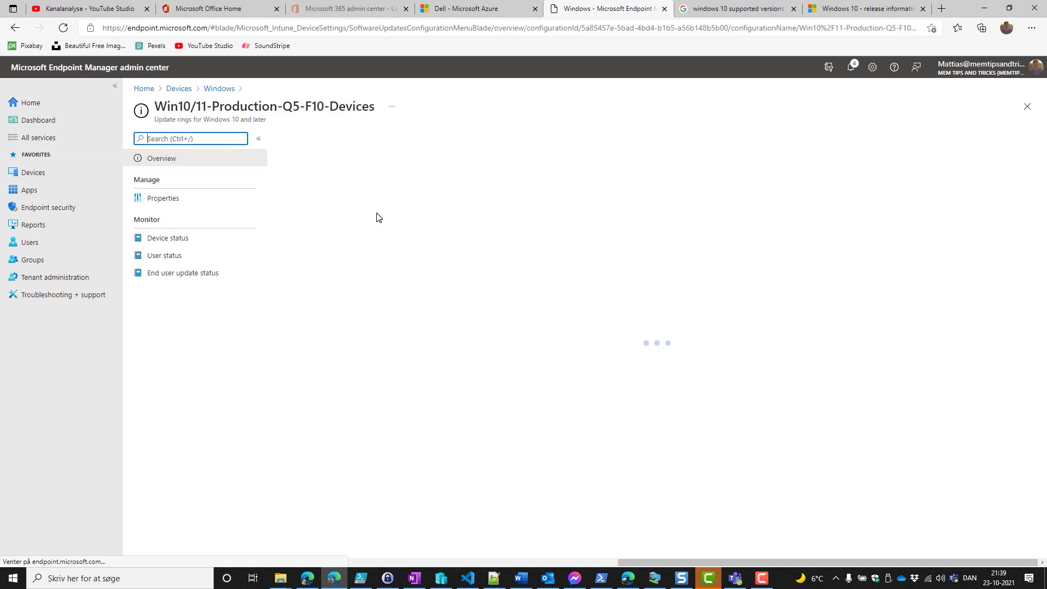
pyautogui.click(164, 199)
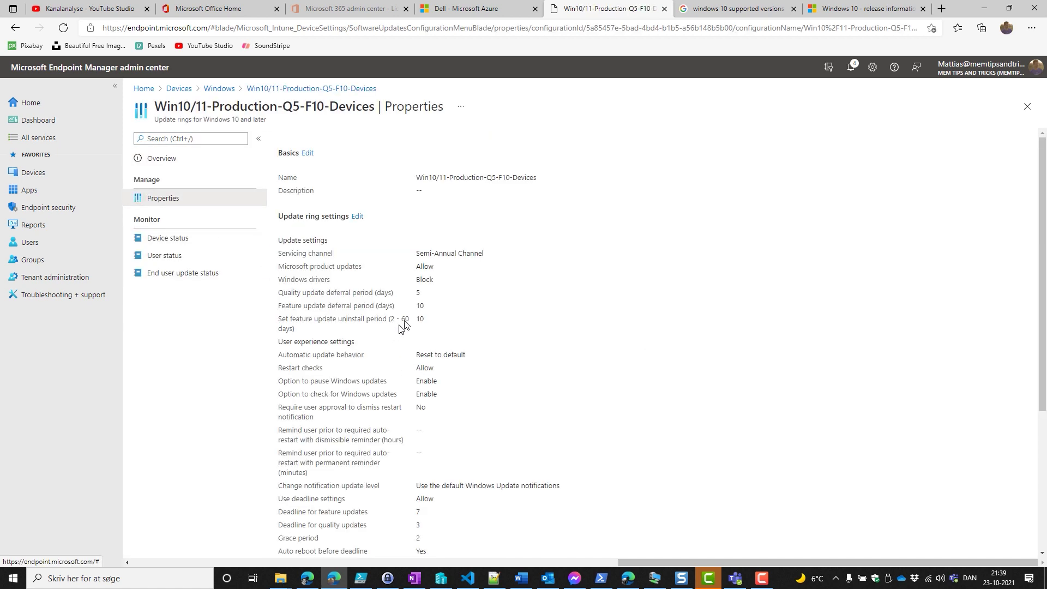
pyautogui.moveTo(278, 309); pyautogui.dragTo(430, 309)
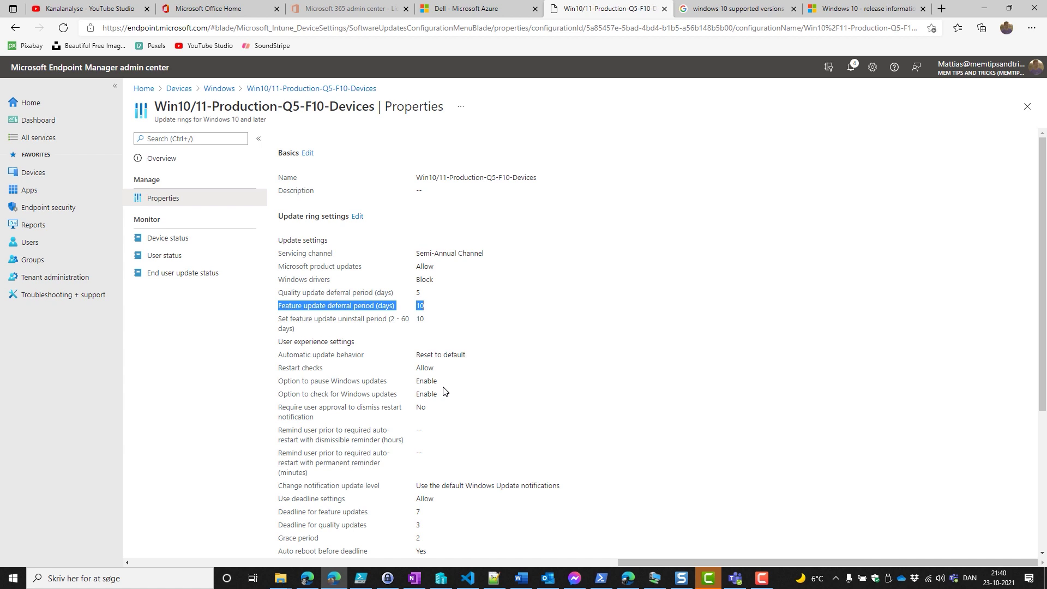
pyautogui.click(307, 578)
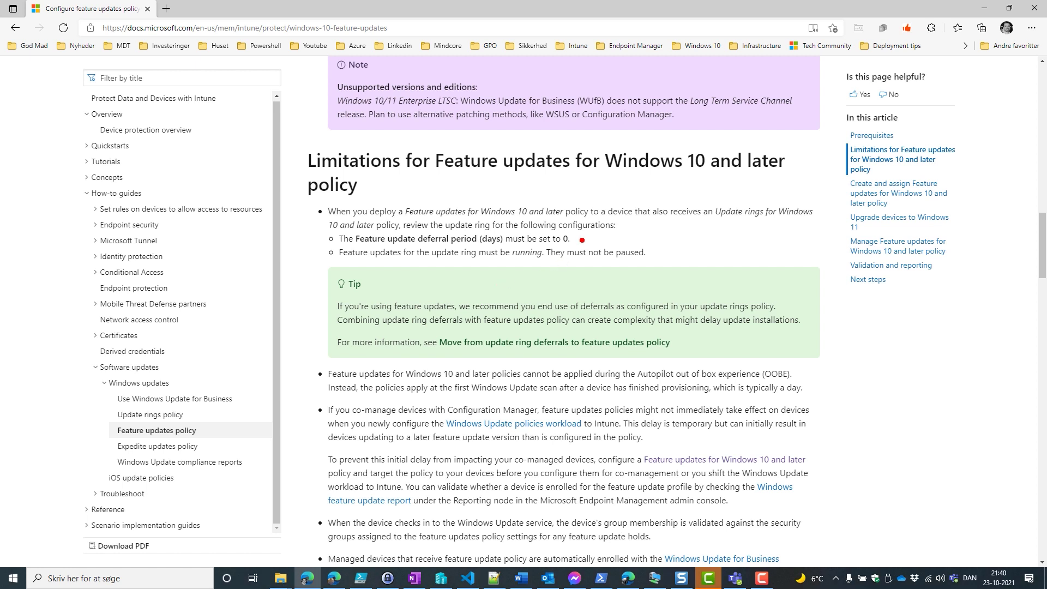
pyautogui.moveTo(584, 238); pyautogui.dragTo(772, 237)
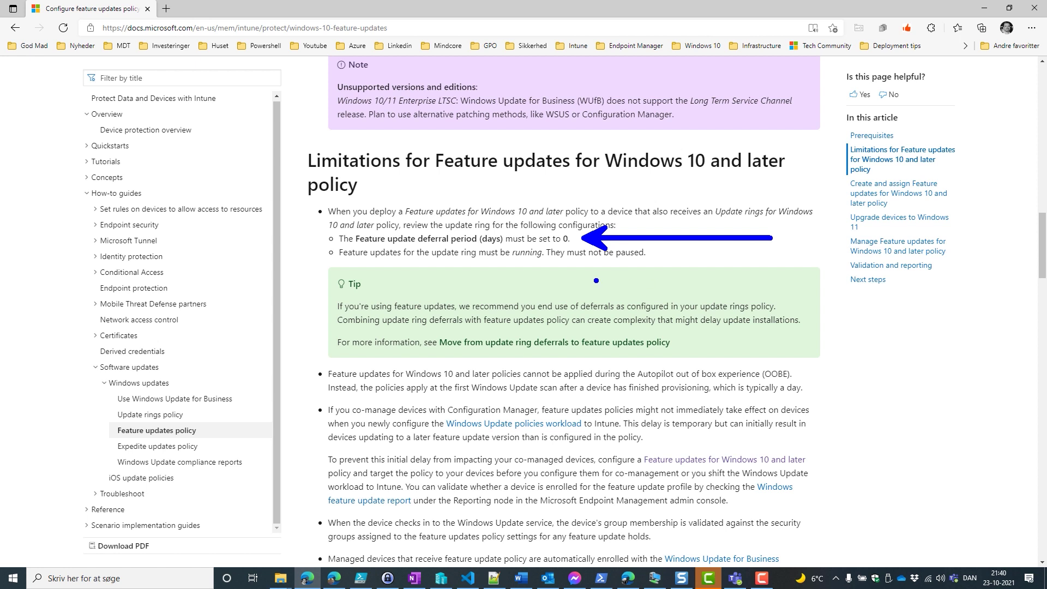
pyautogui.press('Escape')
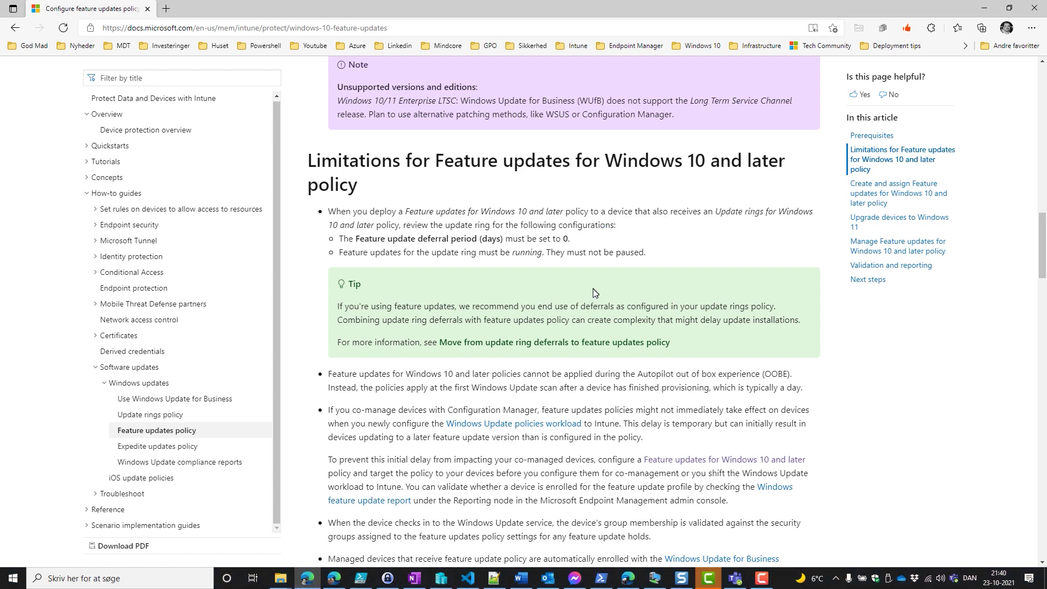
# - Leave the F10 ring's properties and return to the list of Windows update rings
pyautogui.click(334, 578)
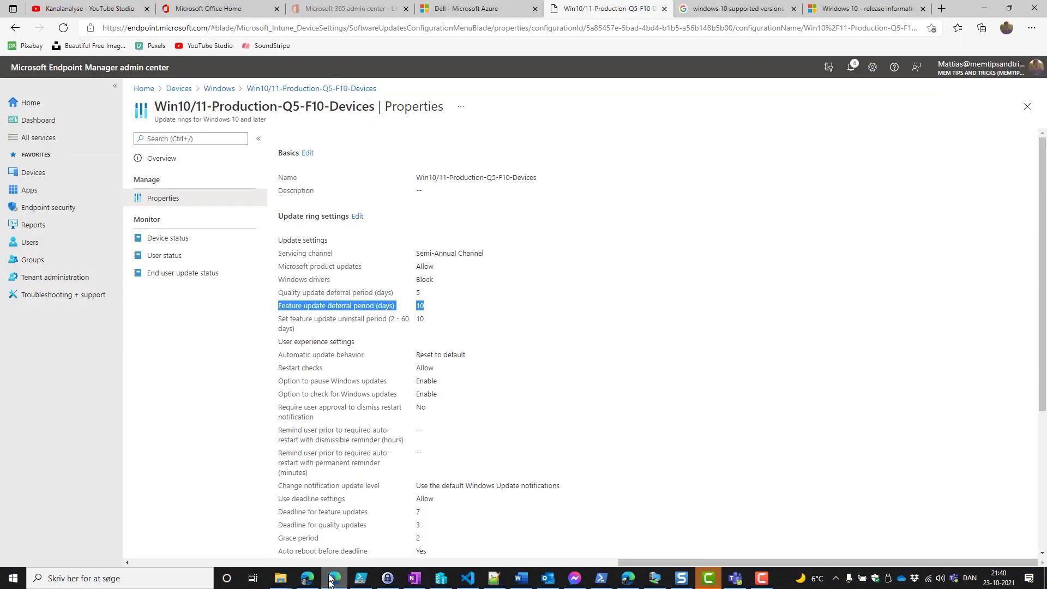
pyautogui.click(394, 315)
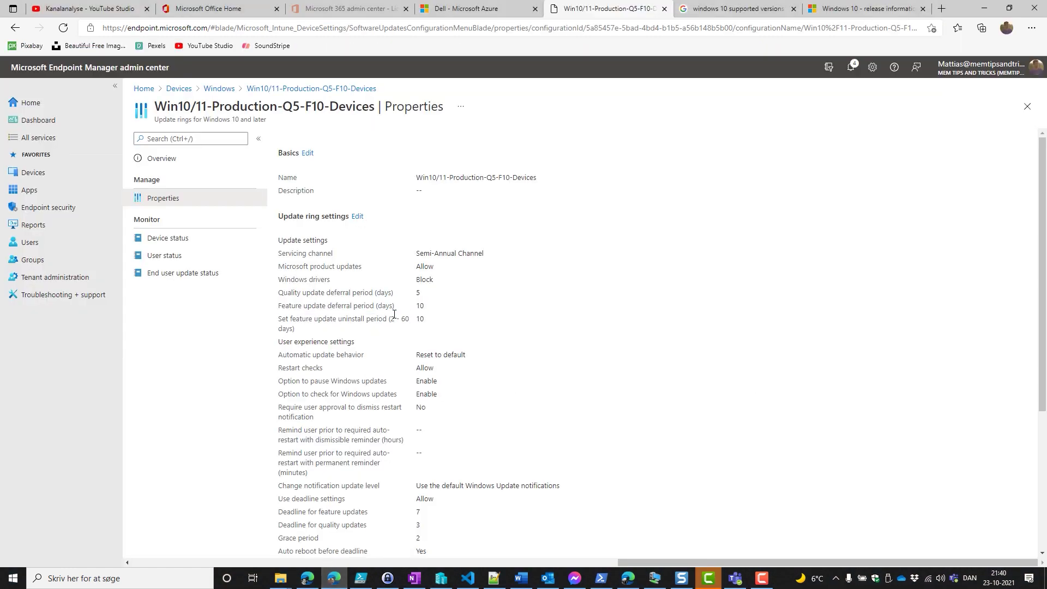
pyautogui.click(294, 88)
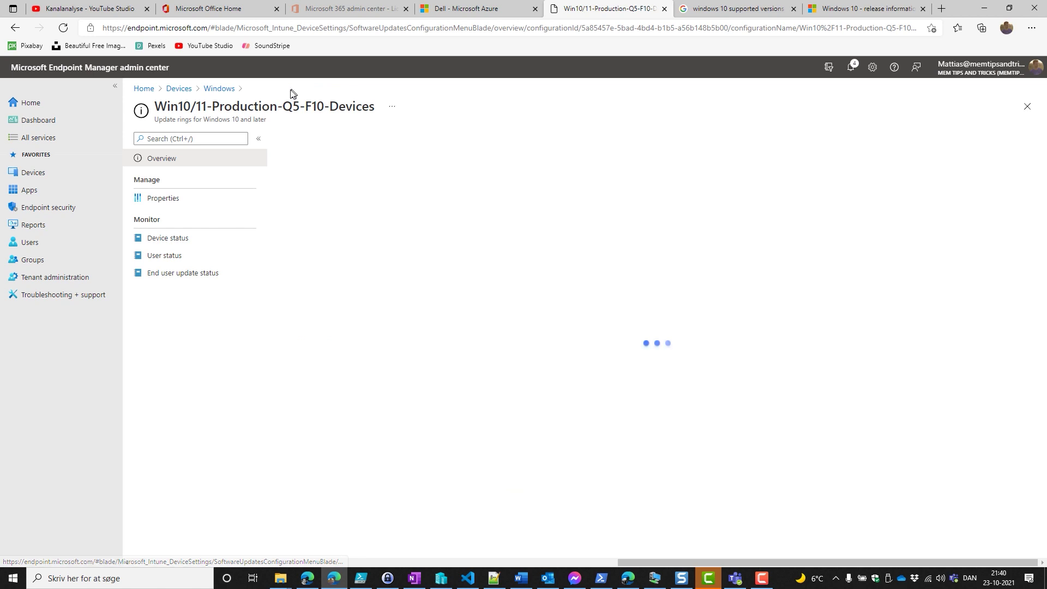
pyautogui.click(218, 89)
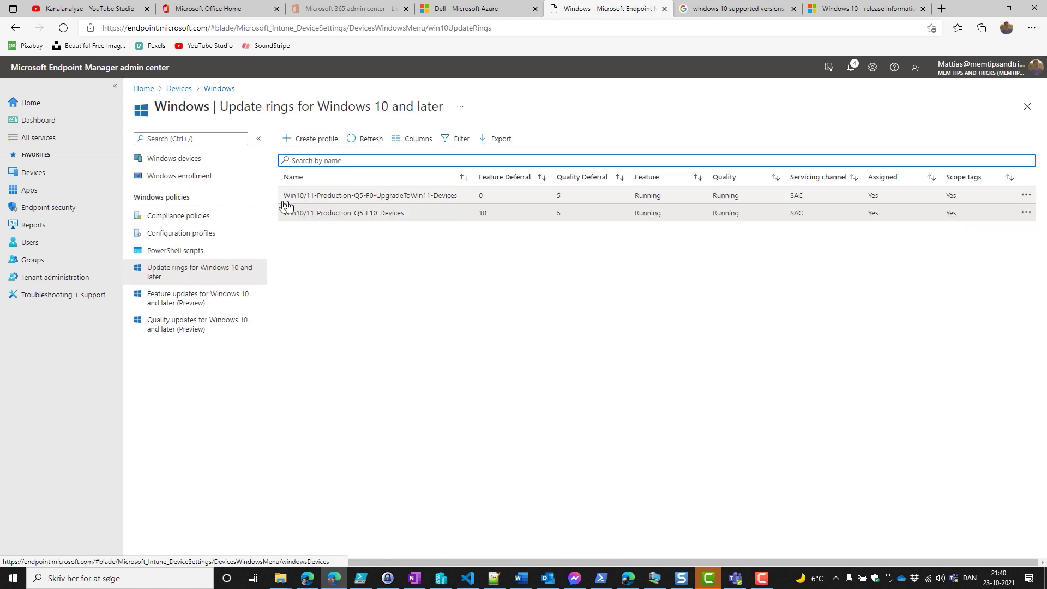
# - Open the UpgradeToWin11-Devices ring properties and point out its 0-day feature update deferral
pyautogui.click(390, 197)
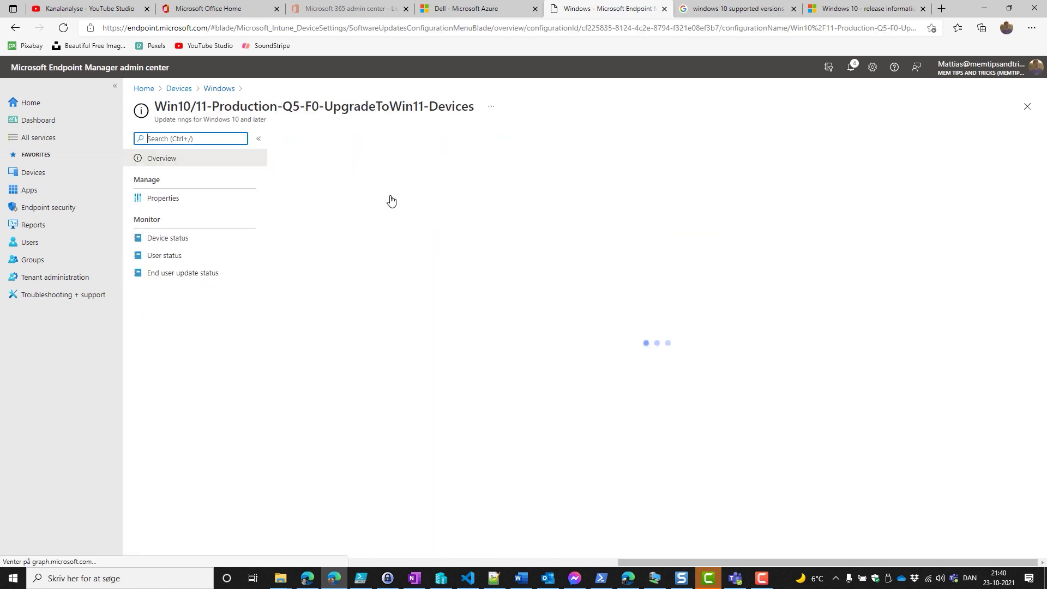
pyautogui.click(169, 199)
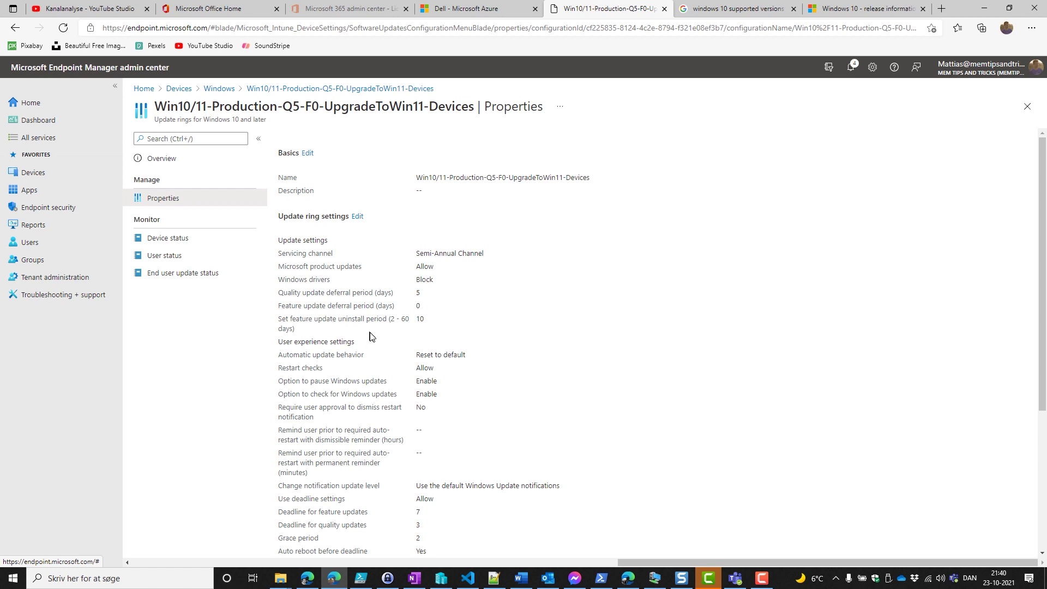
pyautogui.moveTo(431, 305); pyautogui.dragTo(587, 305)
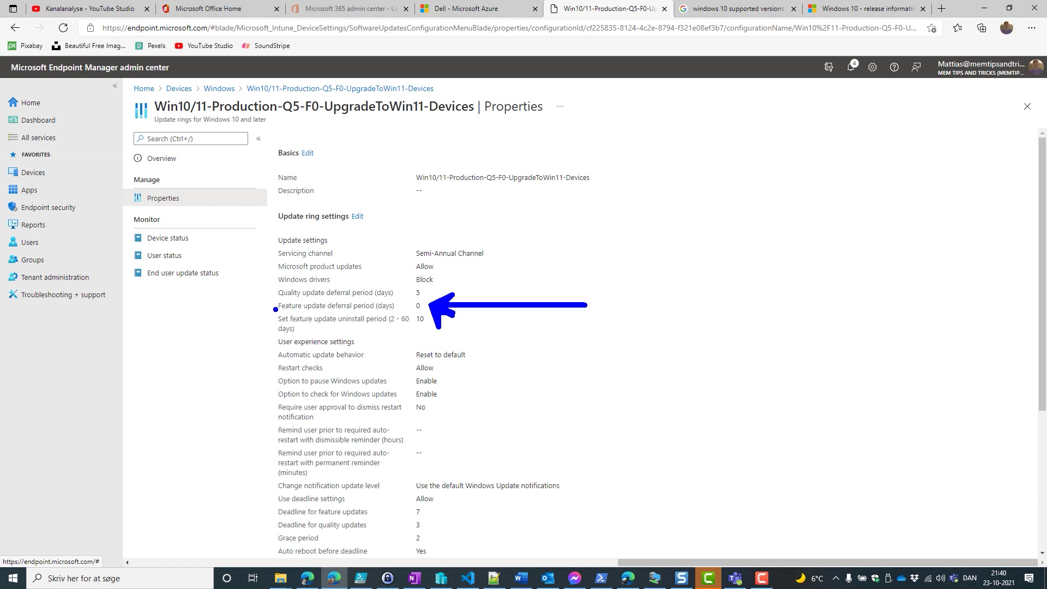
pyautogui.moveTo(273, 307); pyautogui.dragTo(149, 305)
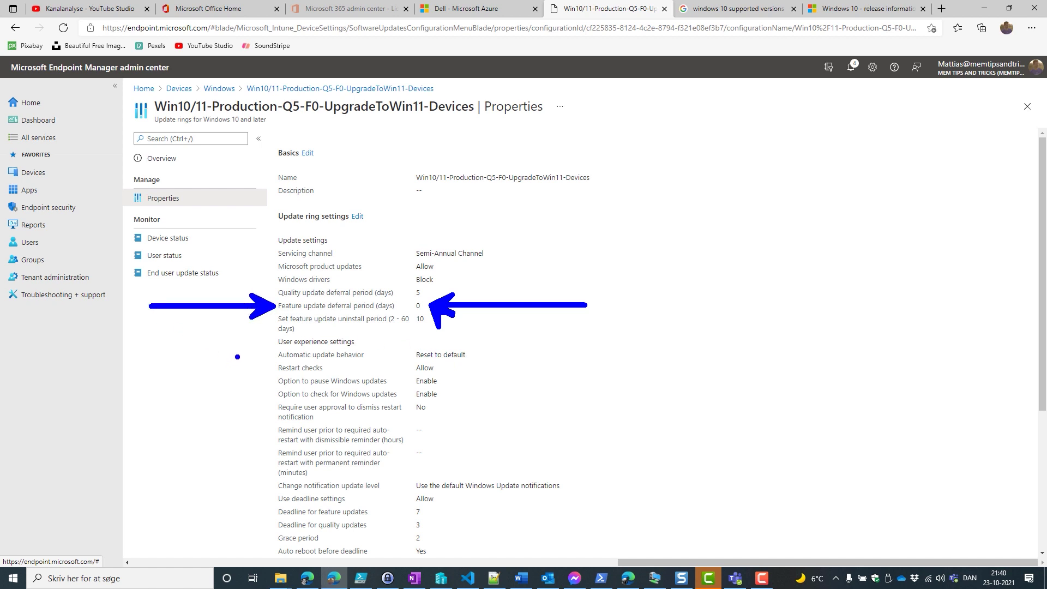
pyautogui.press('Escape')
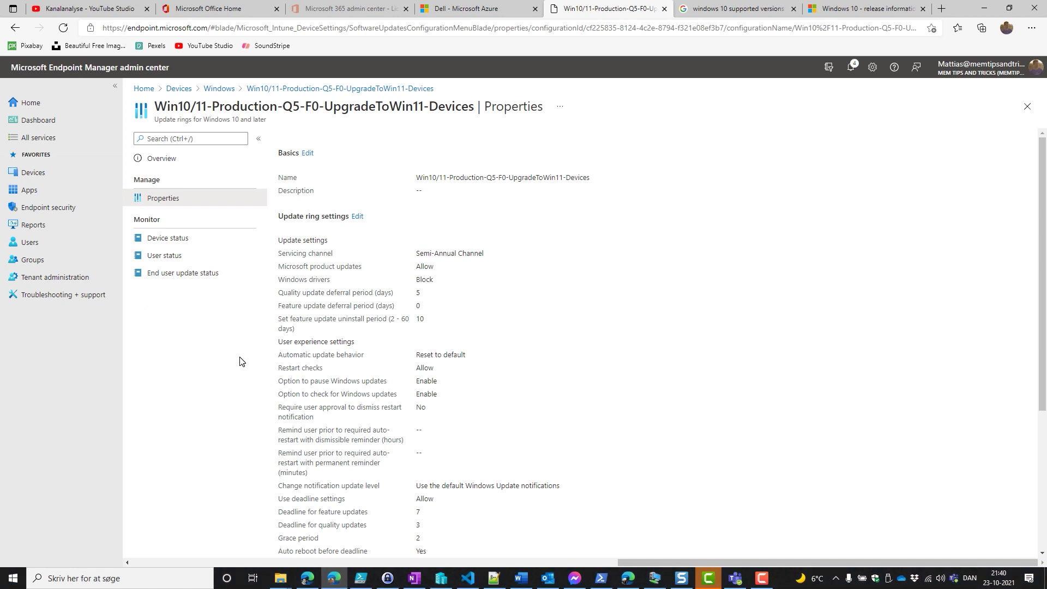
# - Show MEM-Windows11Upgrade listed under excluded groups in the F10-Devices ring's assignments
pyautogui.click(221, 89)
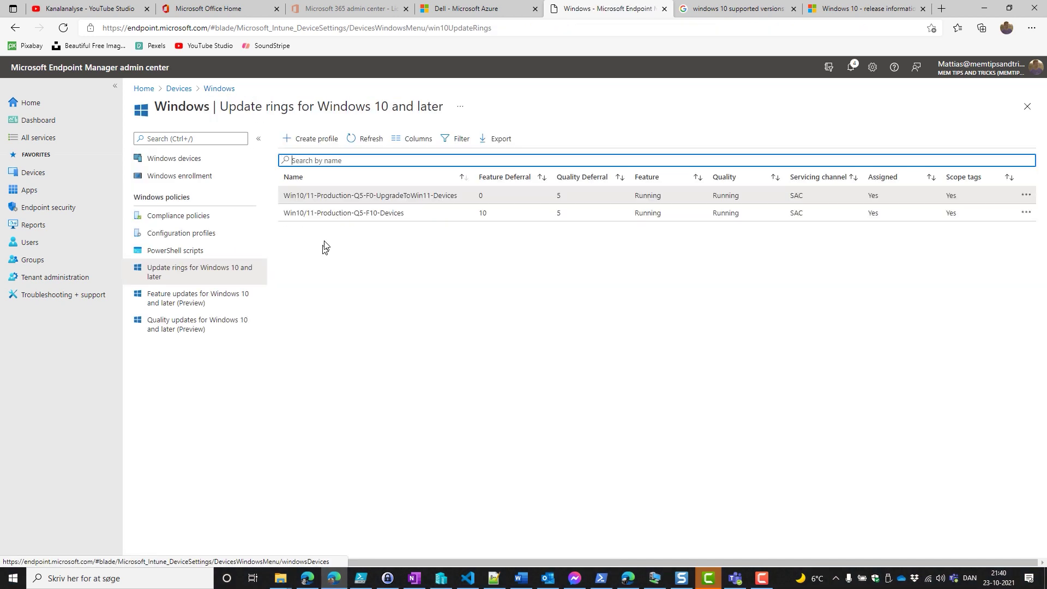
pyautogui.click(342, 214)
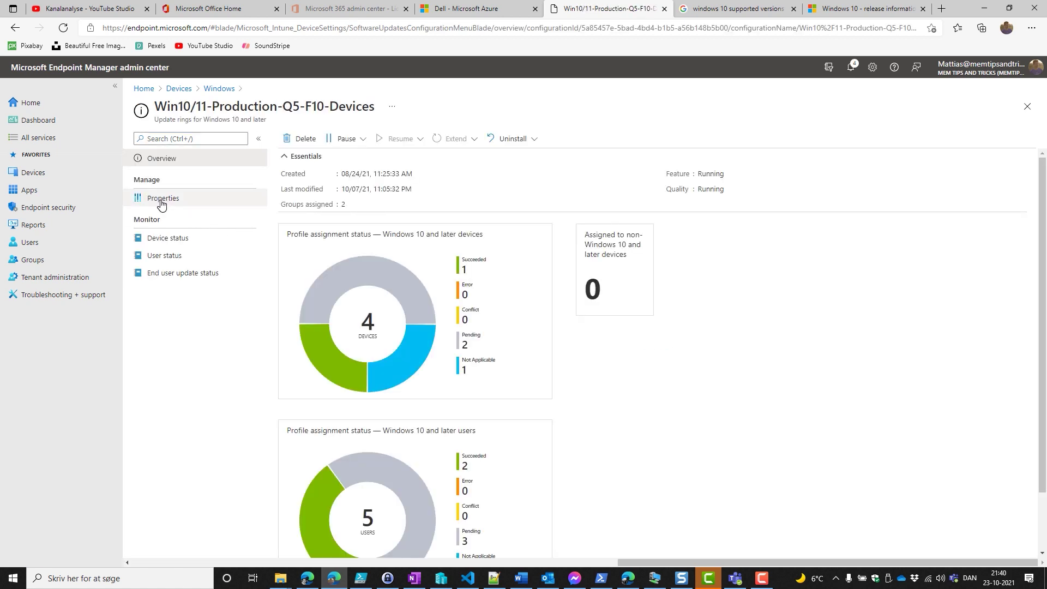
pyautogui.click(161, 202)
pyautogui.scroll(-4, 334, 366)
pyautogui.click(261, 485)
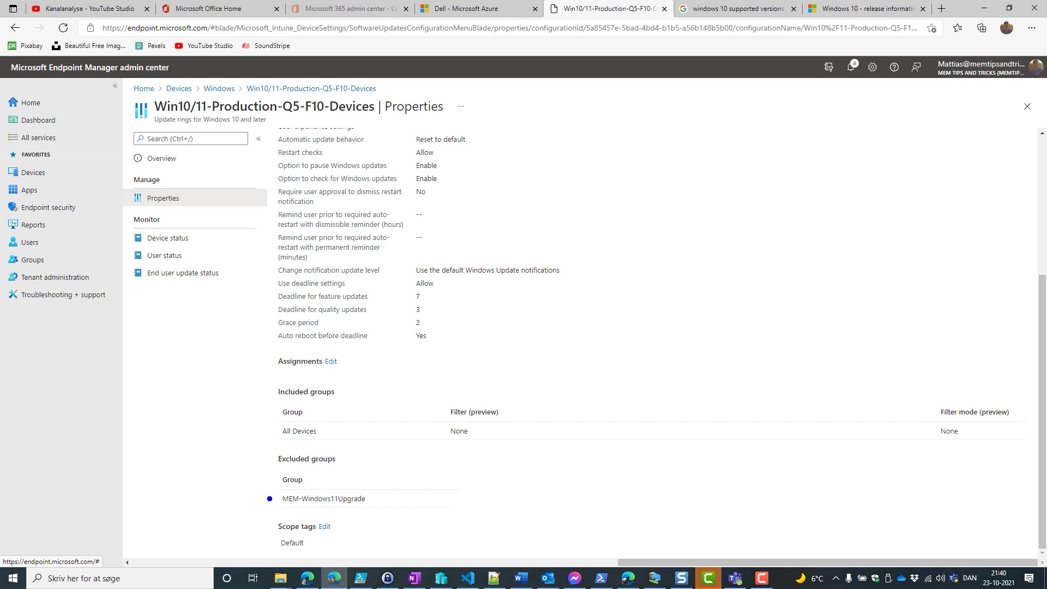
pyautogui.moveTo(270, 497); pyautogui.dragTo(130, 497)
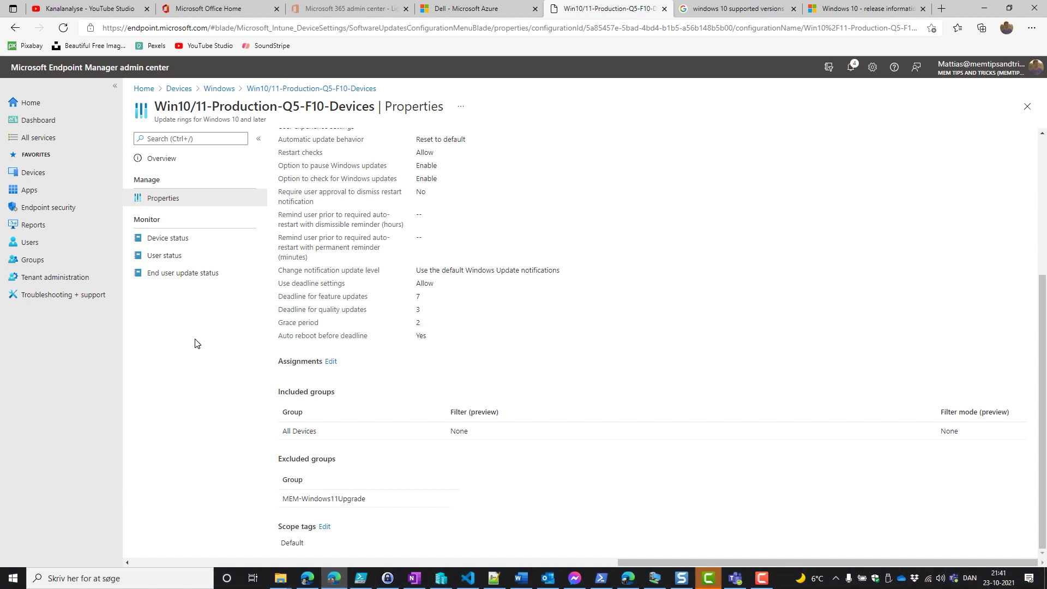
pyautogui.scroll(4, 289, 289)
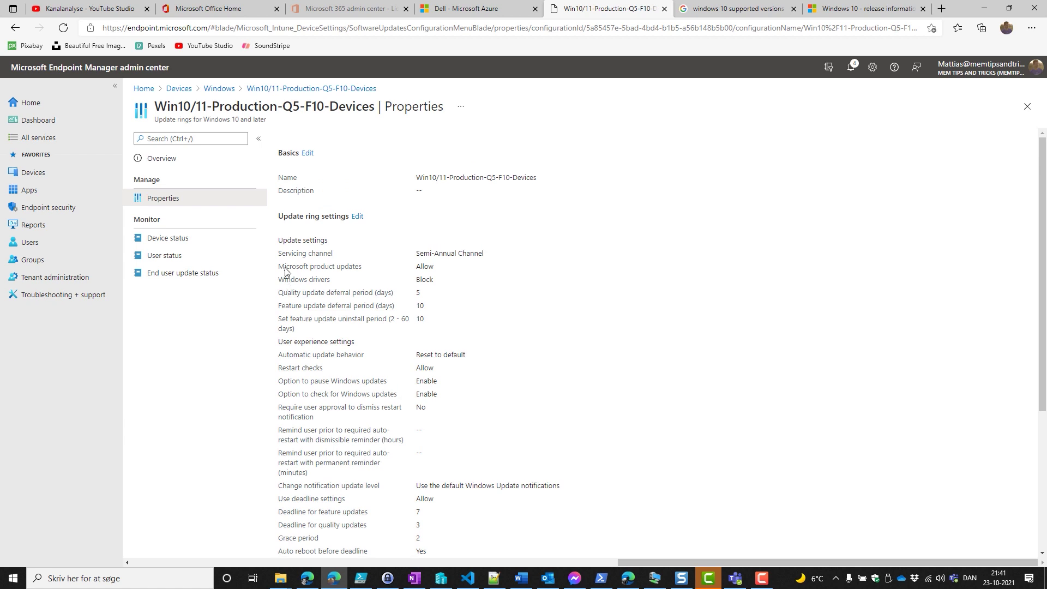
# - Show MEM-Windows11Upgrade listed under included groups in the UpgradeToWin11 ring's assignments
pyautogui.click(218, 89)
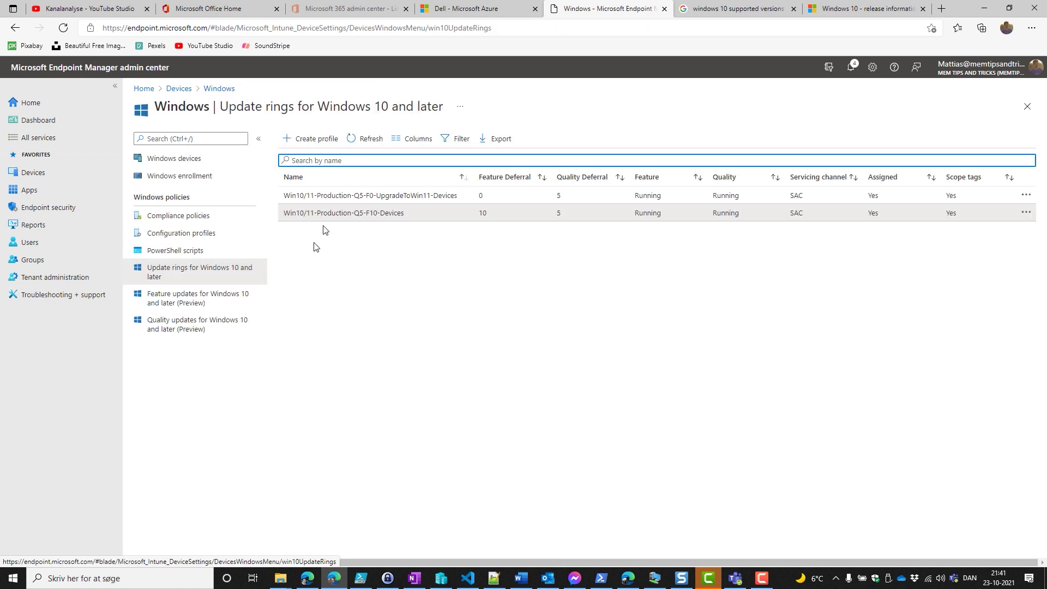
pyautogui.click(346, 197)
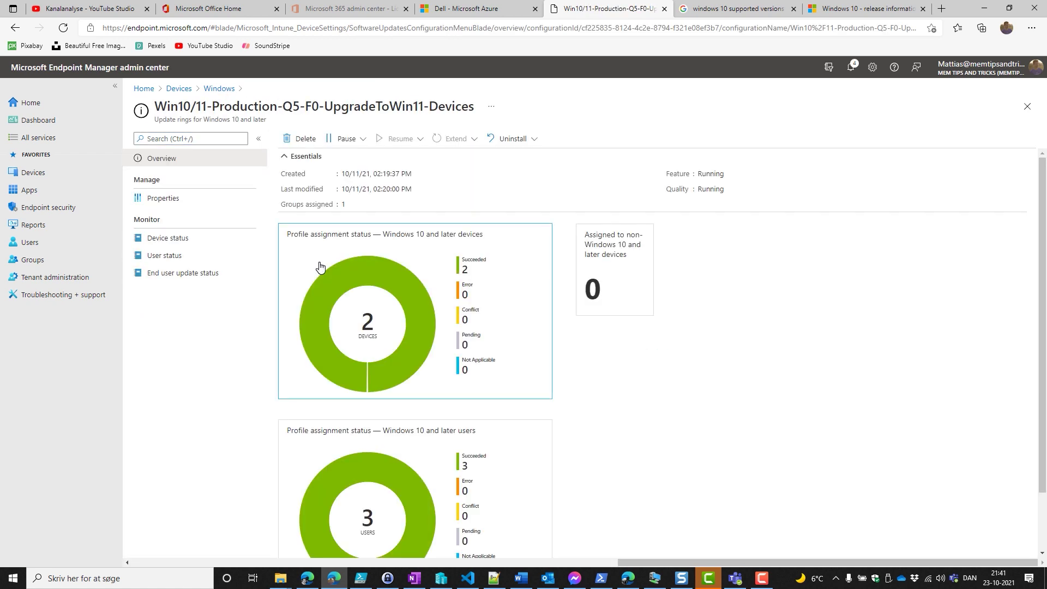
pyautogui.click(202, 201)
pyautogui.scroll(-4, 317, 431)
pyautogui.scroll(-2, 318, 434)
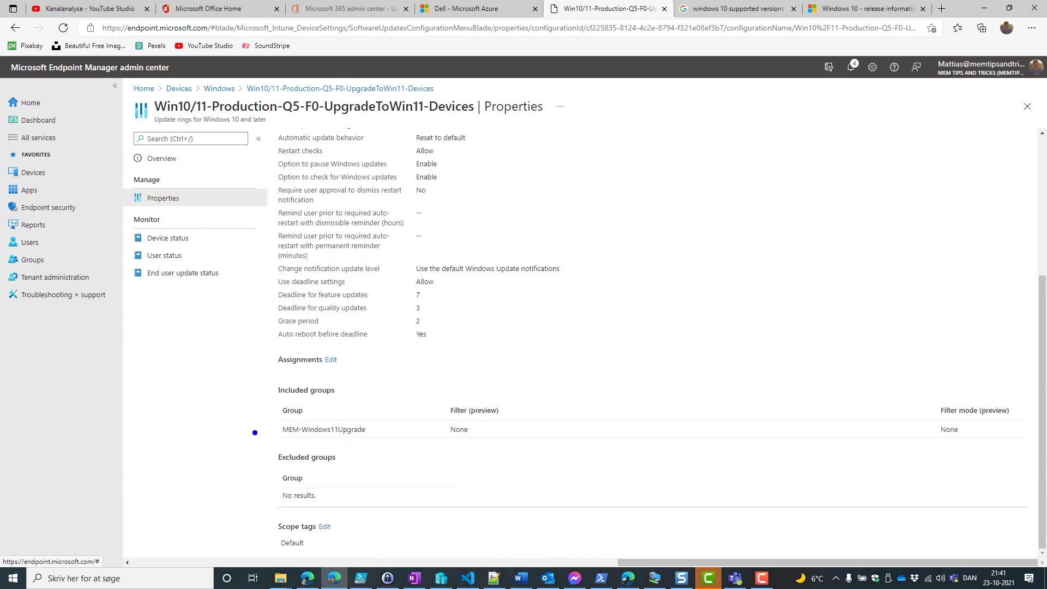
pyautogui.moveTo(264, 426); pyautogui.dragTo(126, 426)
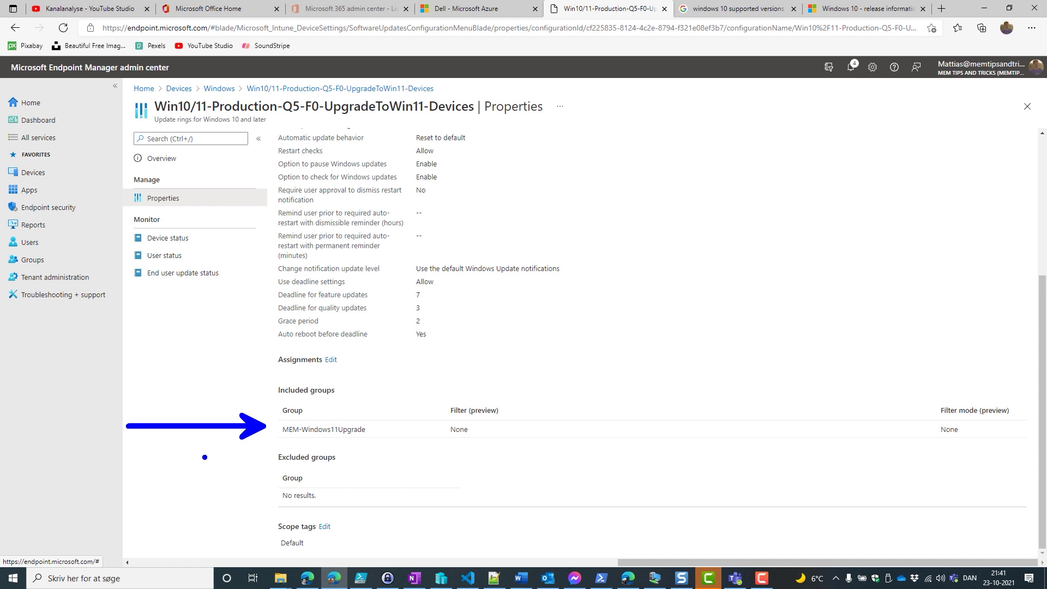
pyautogui.press('Escape')
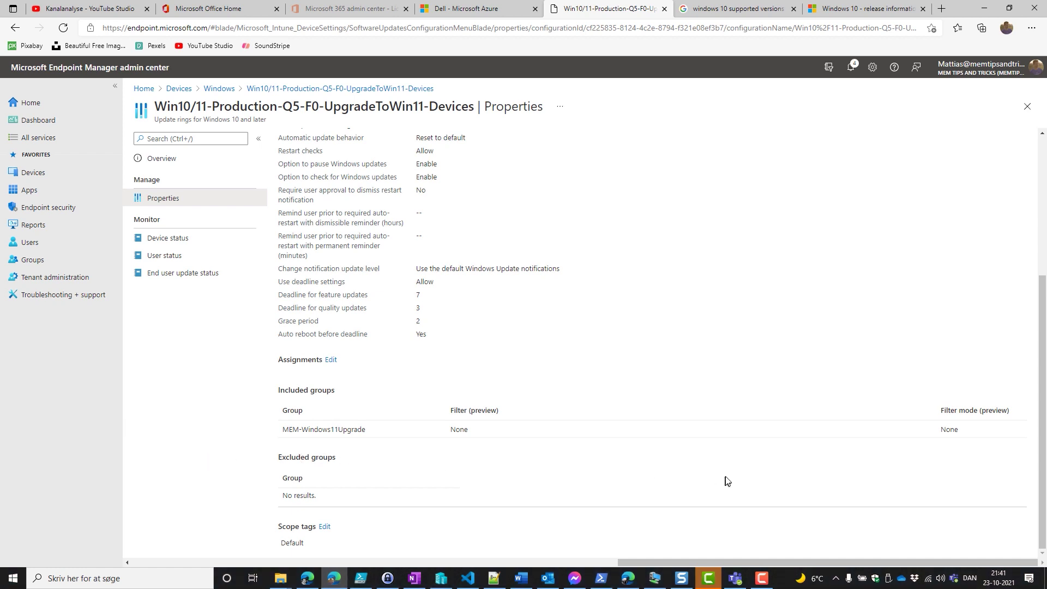
pyautogui.click(41, 179)
# - Open the properties of the Upgrade to Windows 11 feature update profile
pyautogui.click(169, 233)
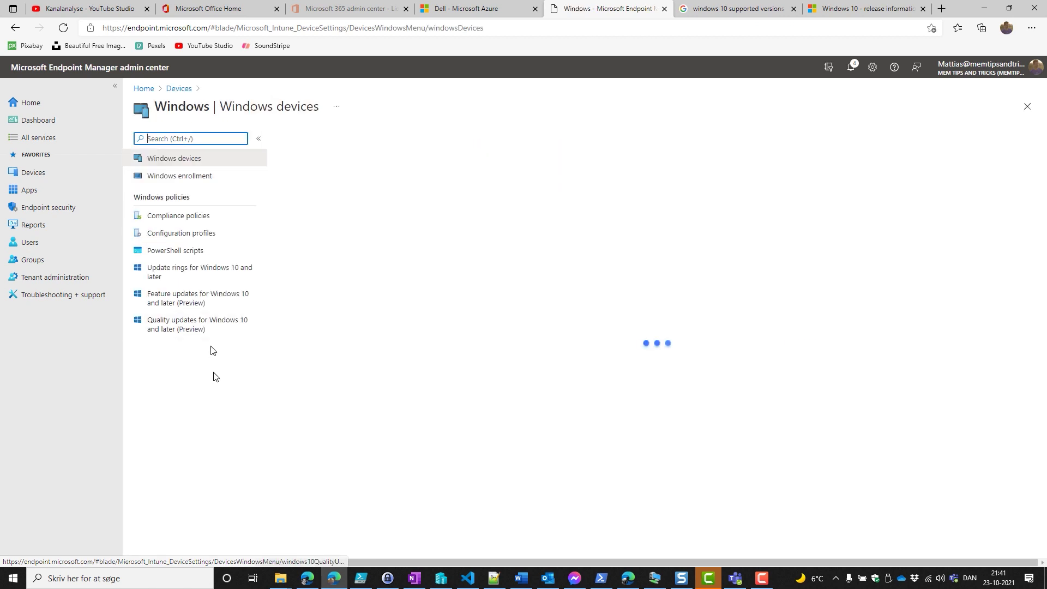
pyautogui.click(197, 299)
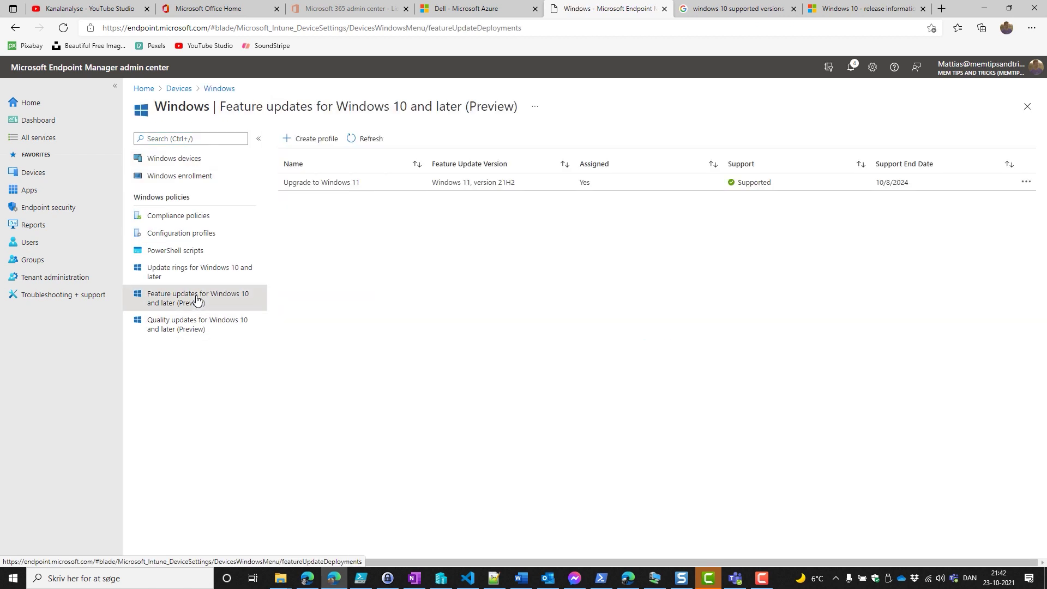
pyautogui.click(314, 188)
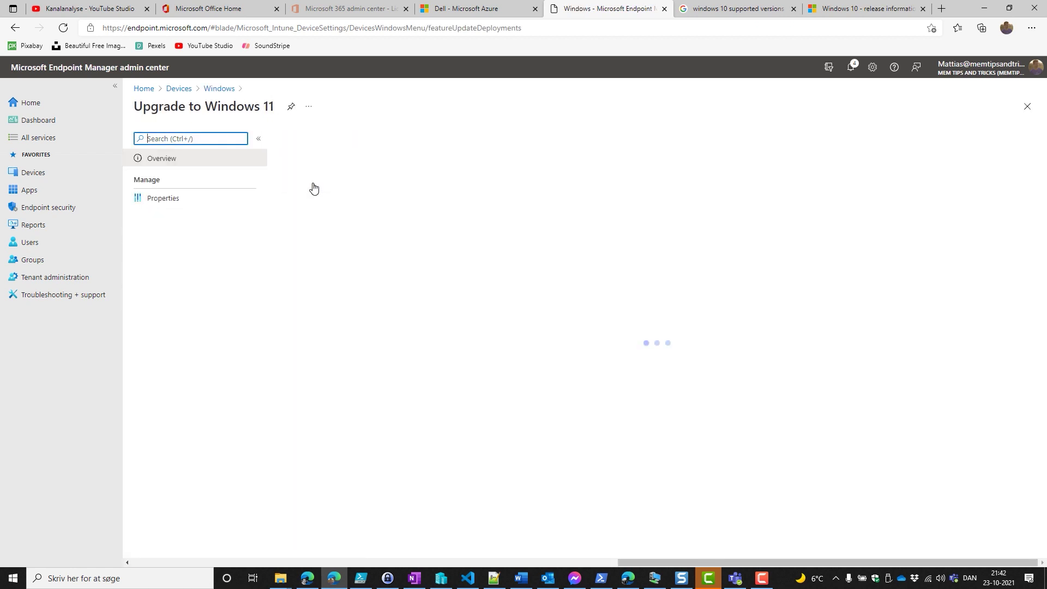
pyautogui.click(165, 199)
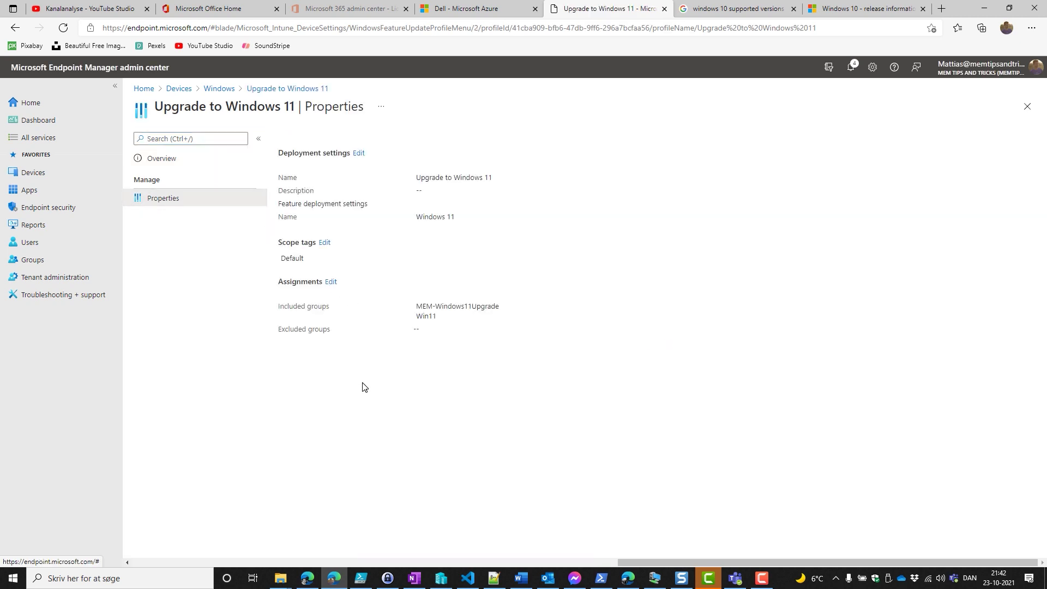
# - Keep Windows 11 as the feature update, save the deployment, and leave group assignments unchanged
pyautogui.click(359, 155)
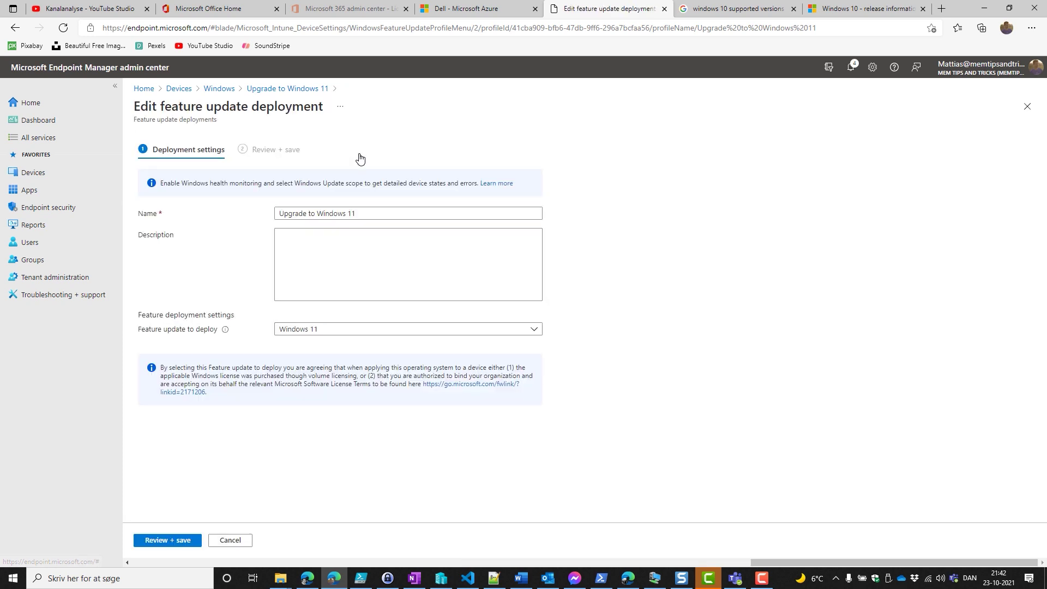
pyautogui.click(313, 331)
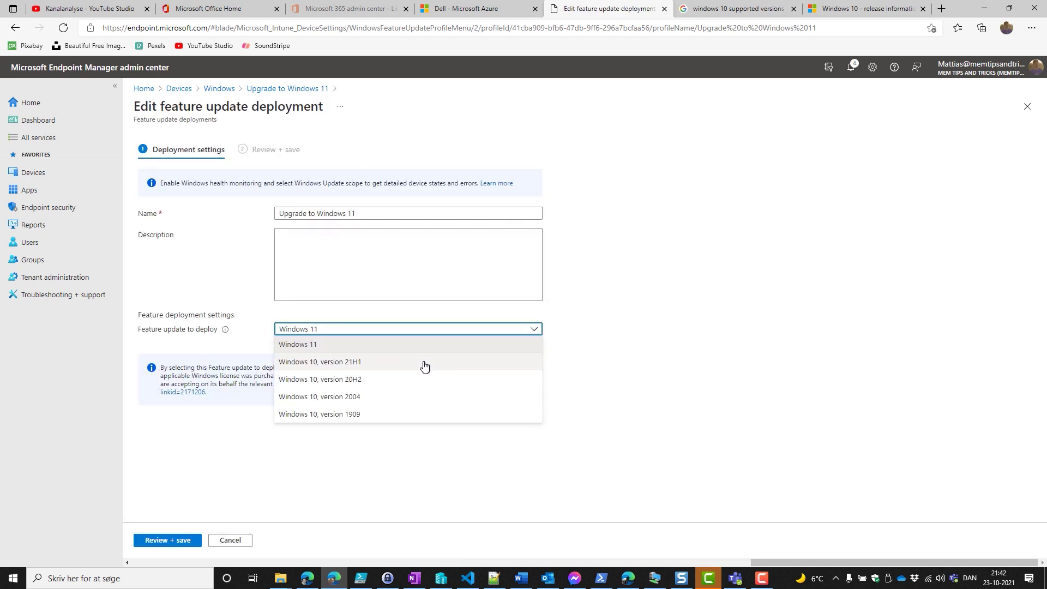
pyautogui.click(387, 339)
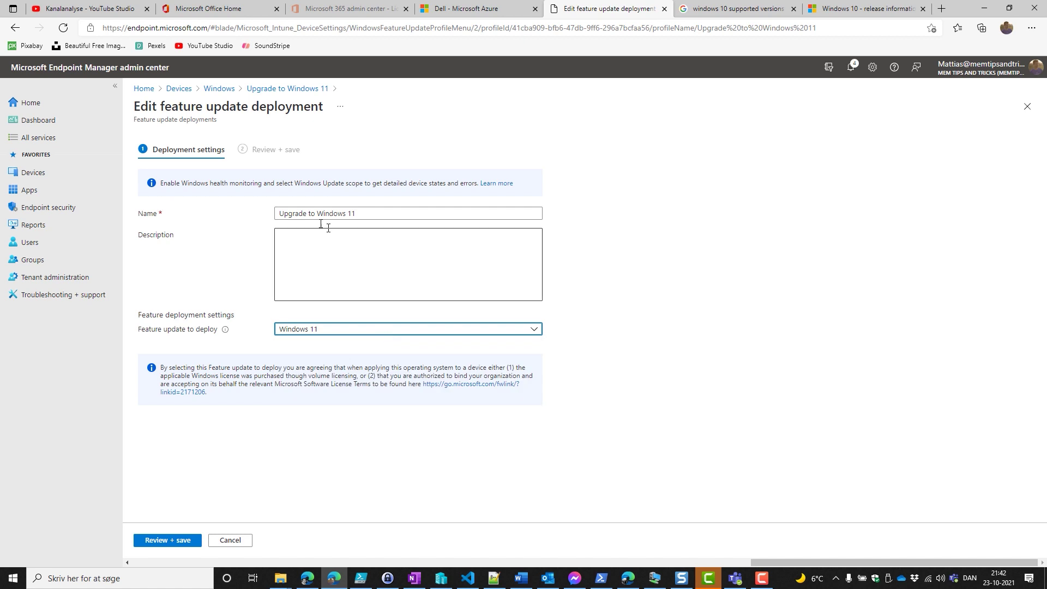
pyautogui.moveTo(374, 212); pyautogui.dragTo(264, 283)
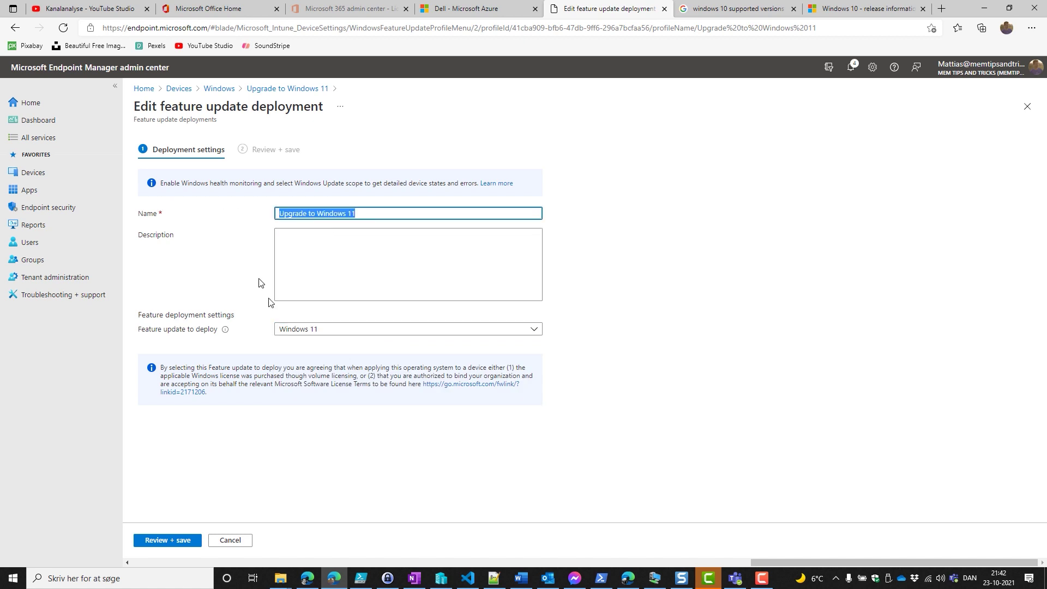
pyautogui.click(326, 331)
pyautogui.click(327, 343)
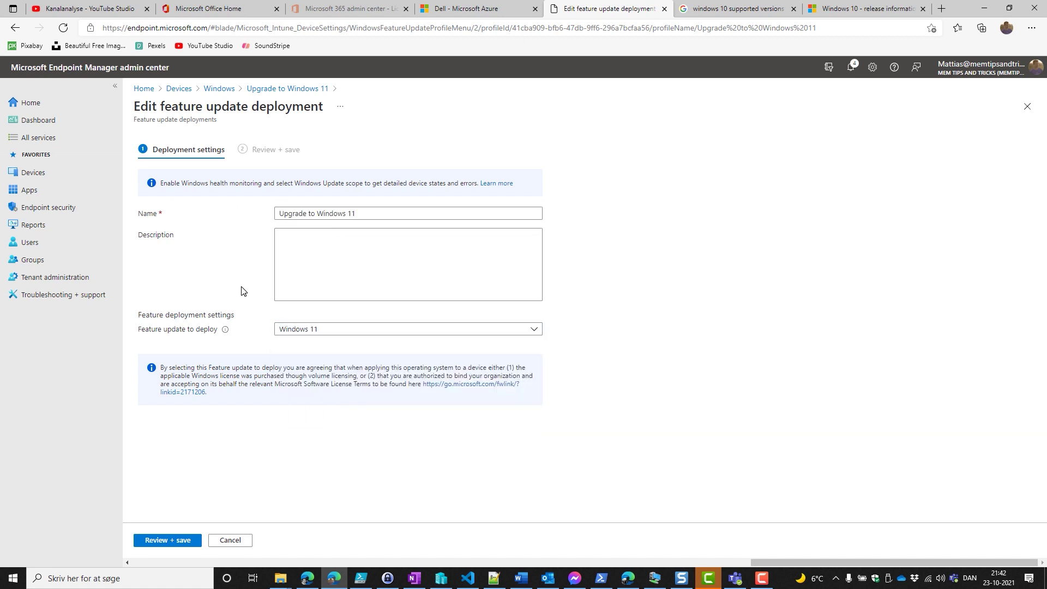
pyautogui.click(166, 541)
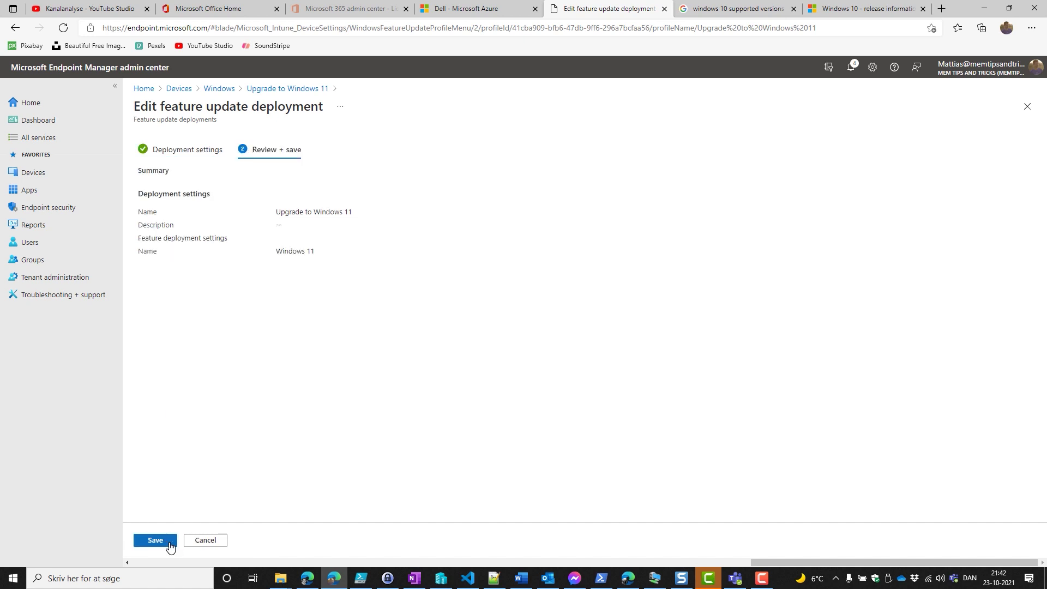
pyautogui.click(163, 543)
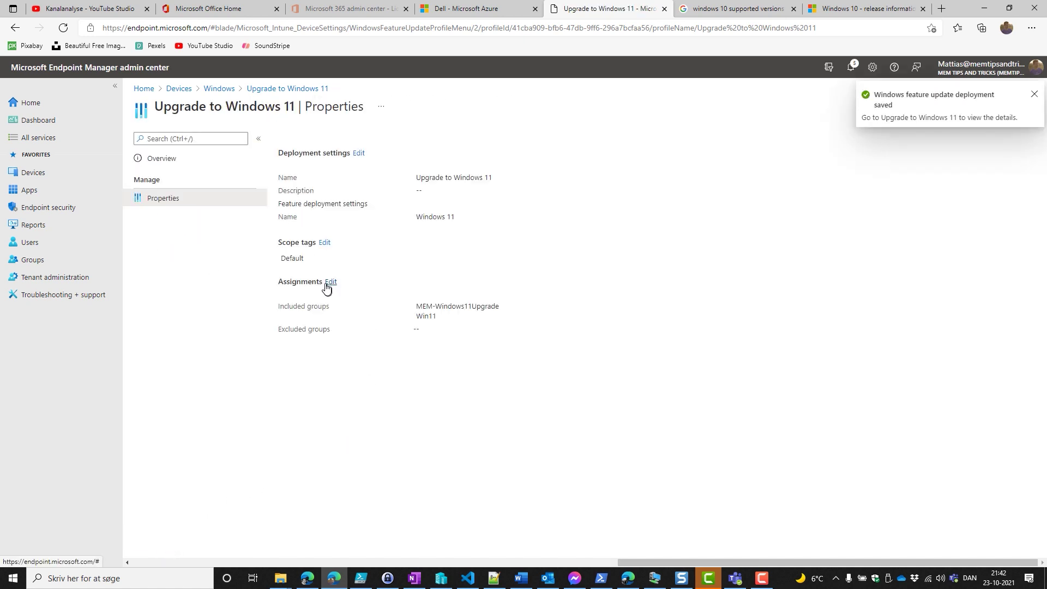
pyautogui.click(331, 282)
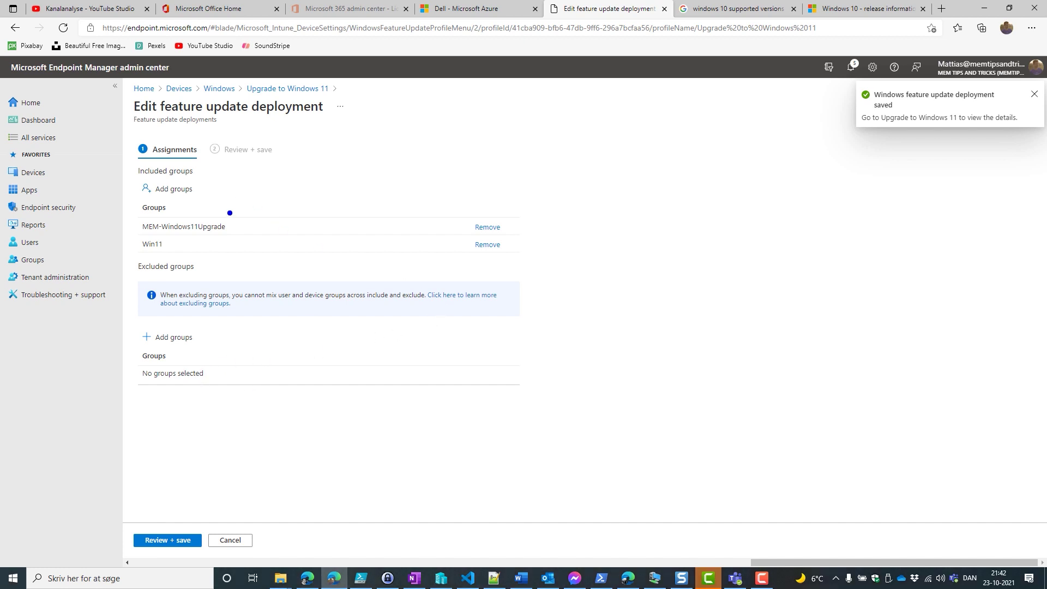
pyautogui.click(228, 541)
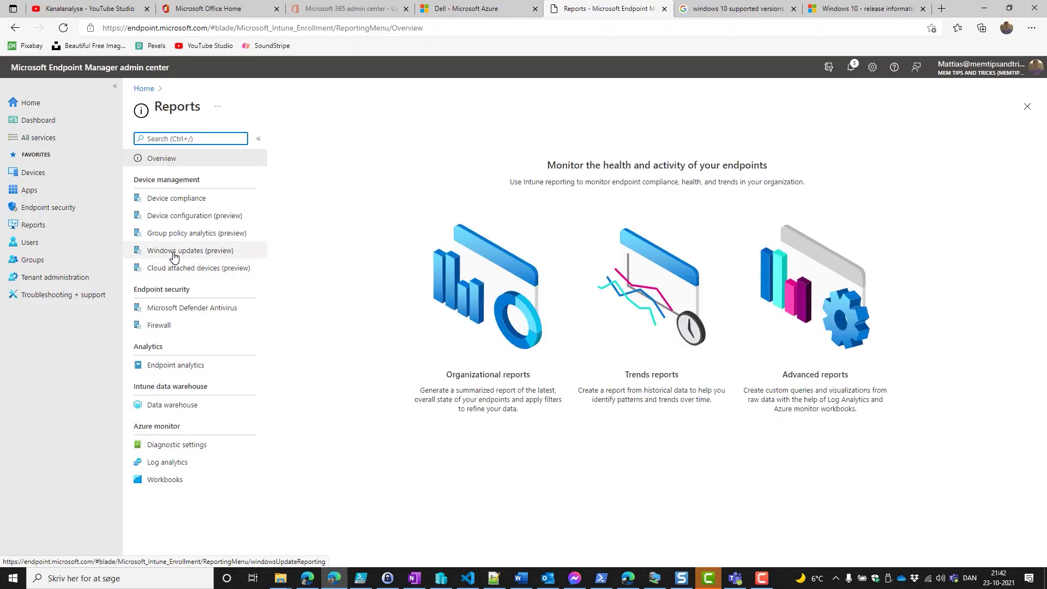
# - Generate the Windows Feature Update Report for the Upgrade to Windows 11 policy
pyautogui.click(174, 252)
pyautogui.click(342, 145)
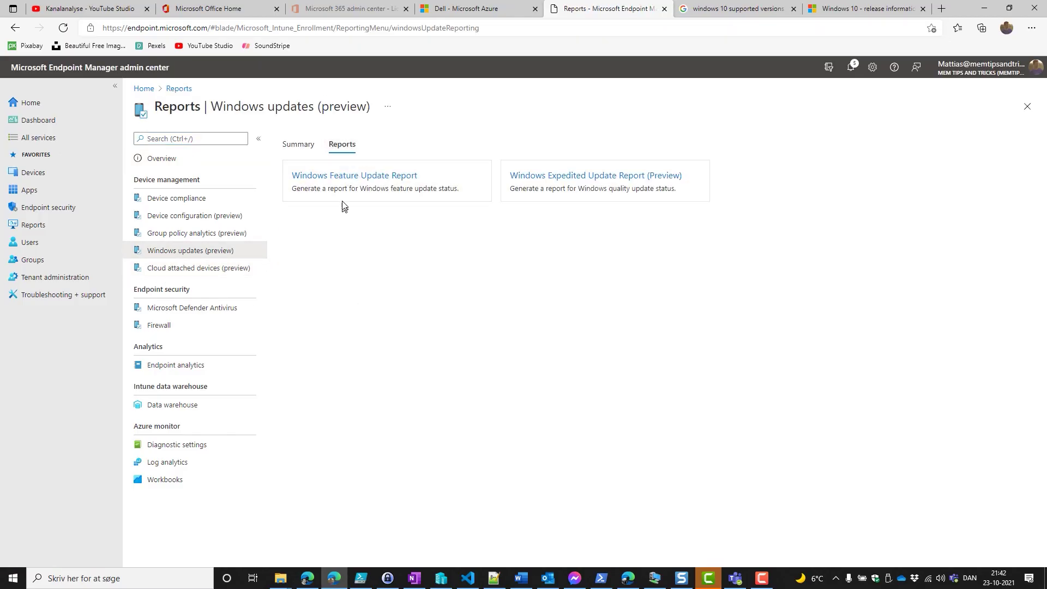
pyautogui.click(344, 195)
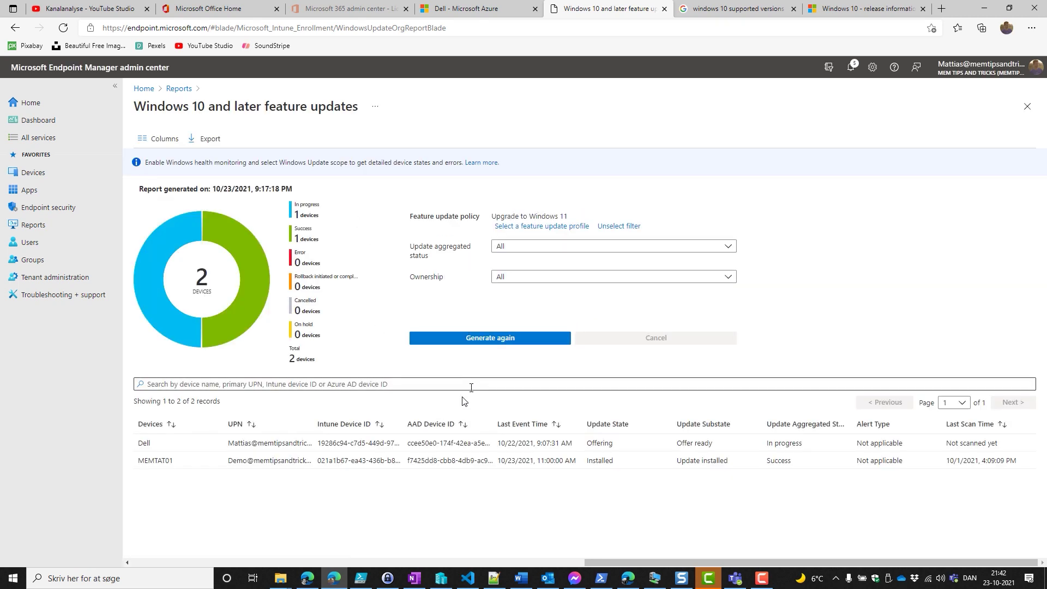
pyautogui.click(533, 227)
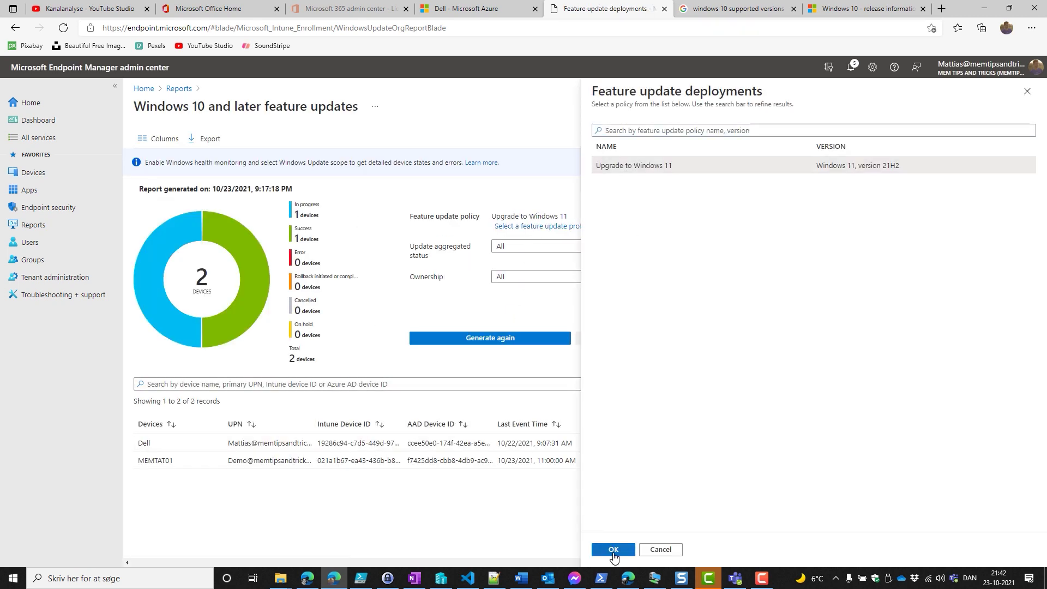
pyautogui.click(613, 550)
pyautogui.click(489, 340)
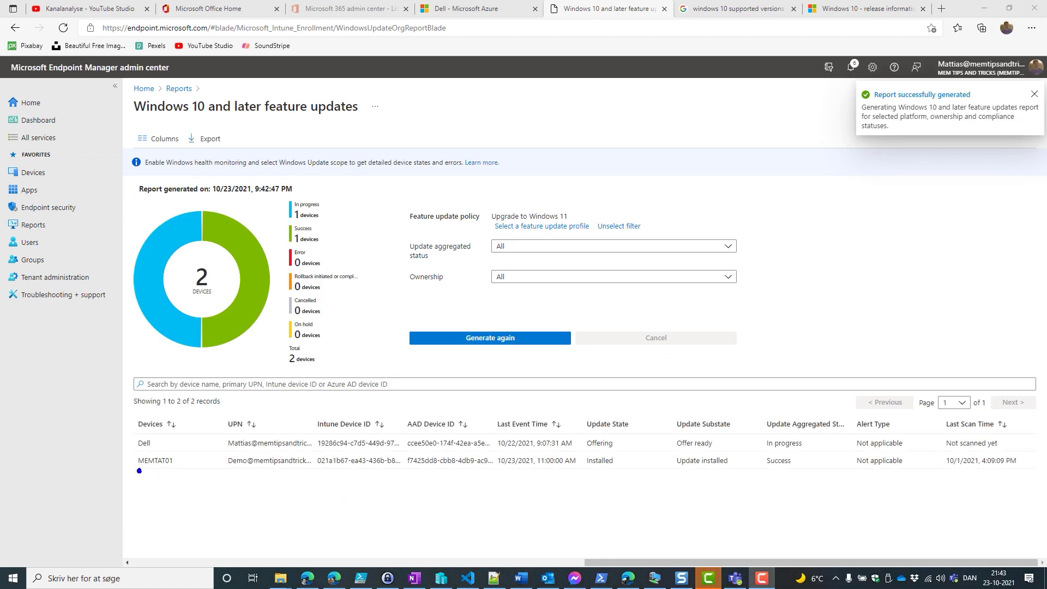
# - Point out MEMTAT01's Update installed status, its last scan time, and the Devices column
pyautogui.moveTo(139, 470); pyautogui.dragTo(67, 513)
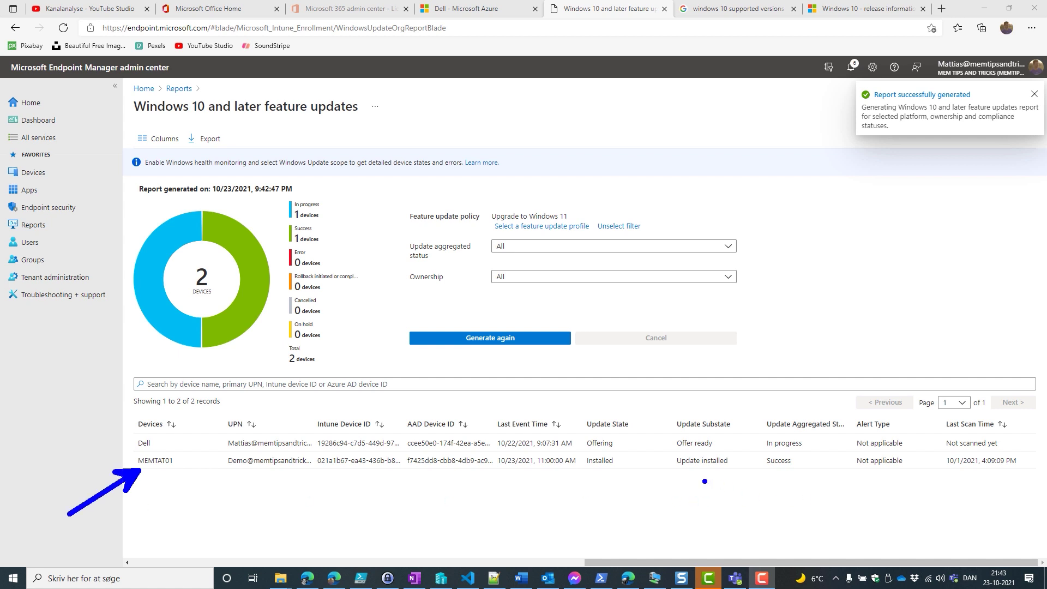
pyautogui.moveTo(705, 474); pyautogui.dragTo(705, 541)
pyautogui.moveTo(959, 479)
pyautogui.mouseDown()
pyautogui.moveTo(972, 485)
pyautogui.moveTo(940, 560)
pyautogui.mouseUp()
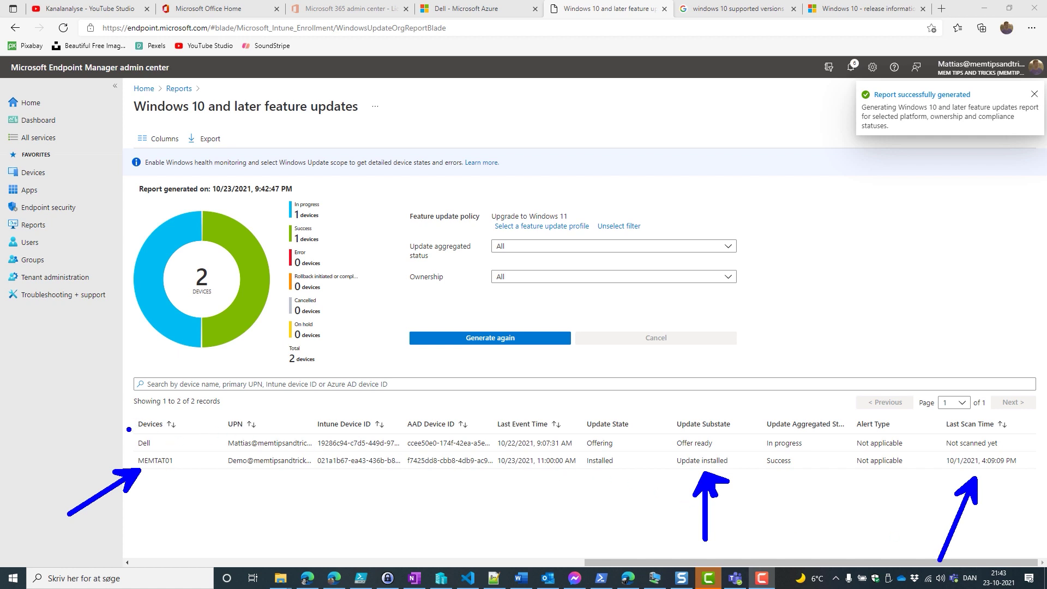
pyautogui.moveTo(129, 429); pyautogui.dragTo(64, 376)
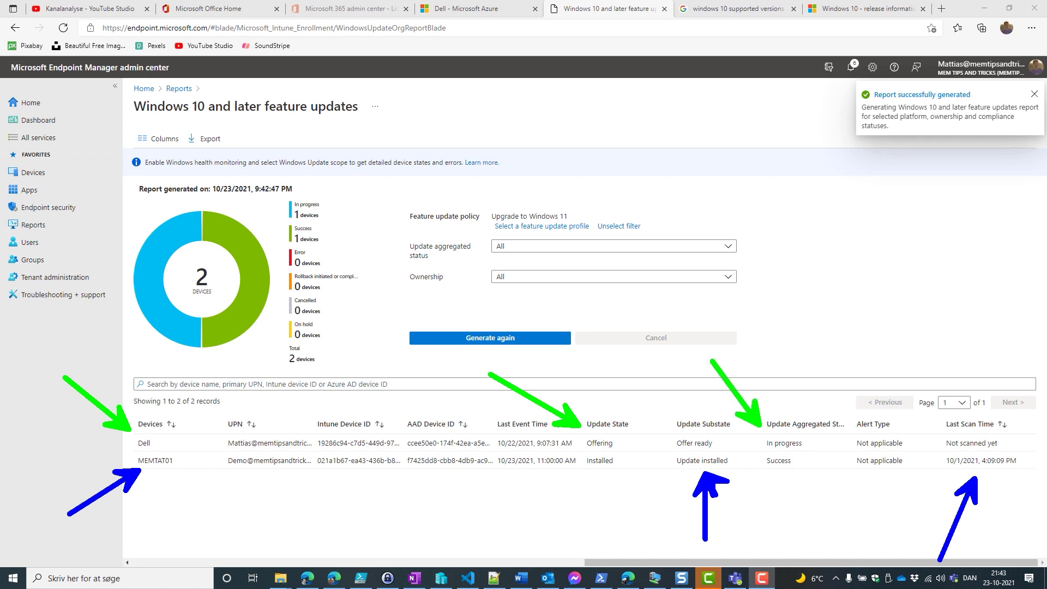
pyautogui.click(33, 173)
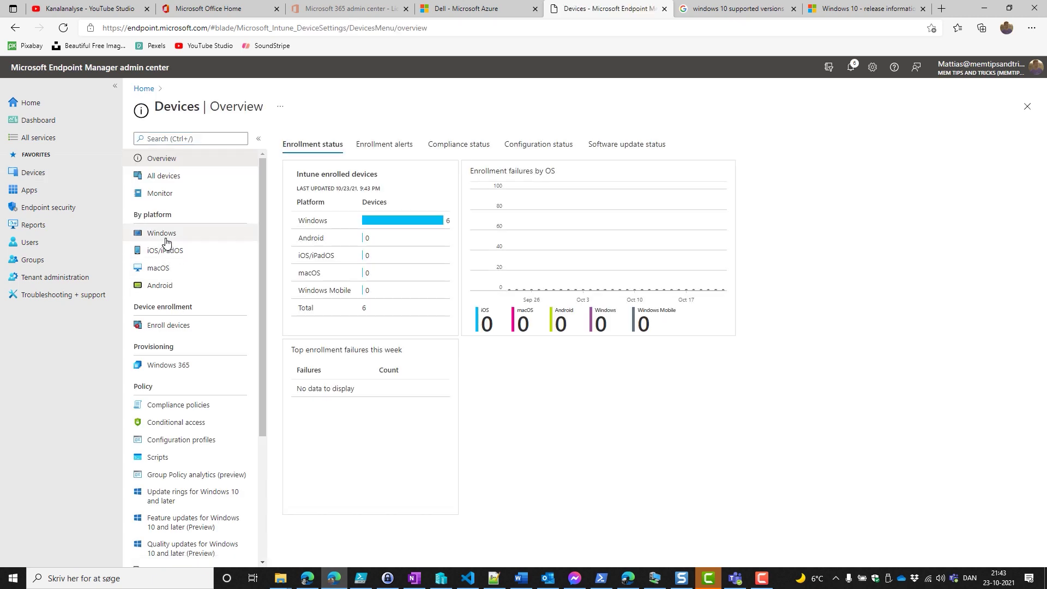
# - Open the F10-Devices ring's device status and point out Dell's Succeeded status
pyautogui.click(163, 233)
pyautogui.click(207, 275)
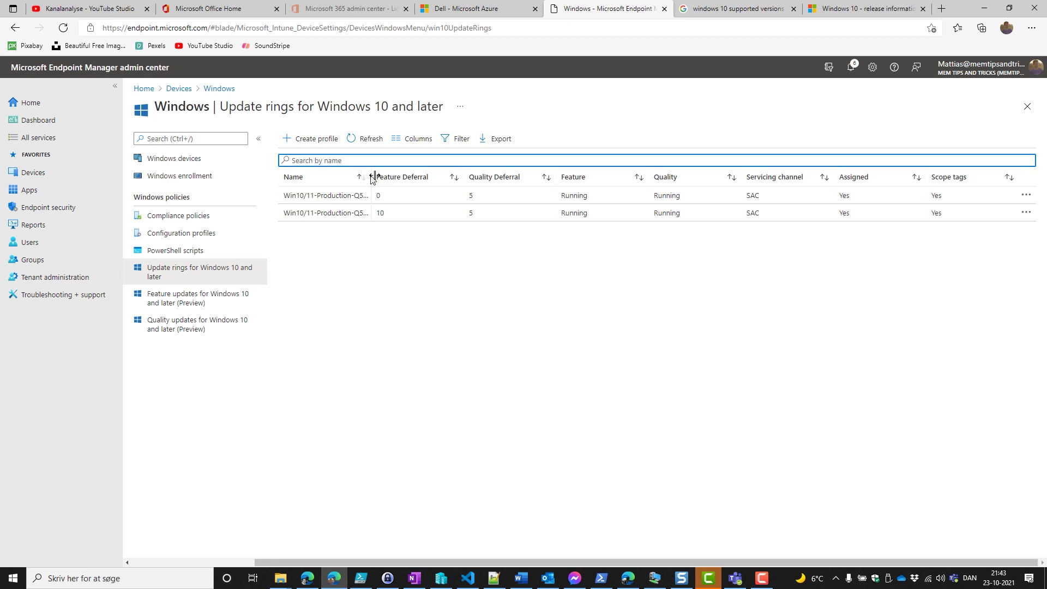
pyautogui.moveTo(375, 175); pyautogui.dragTo(459, 176)
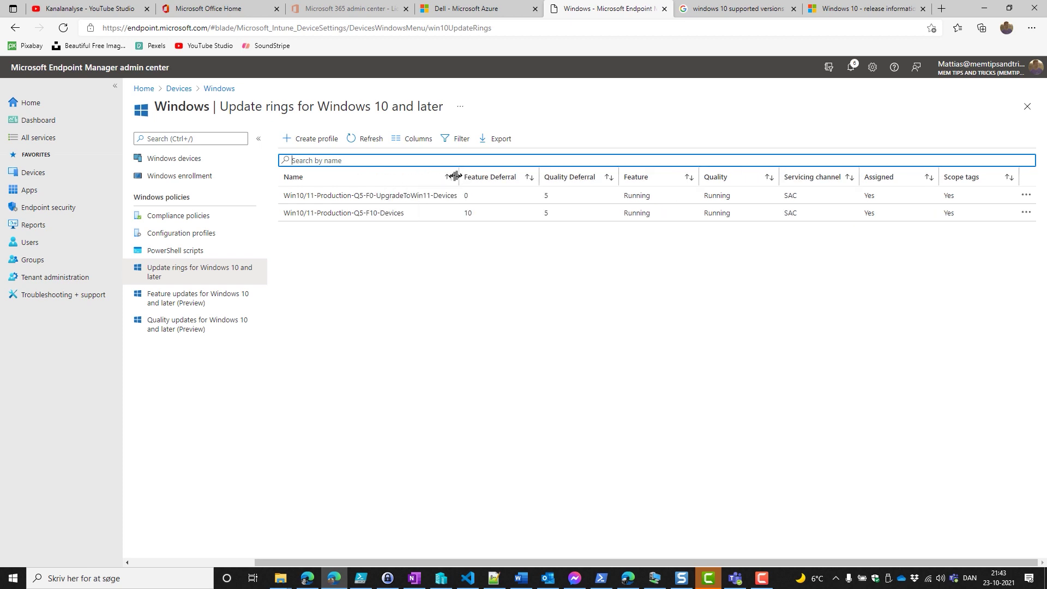
pyautogui.click(387, 216)
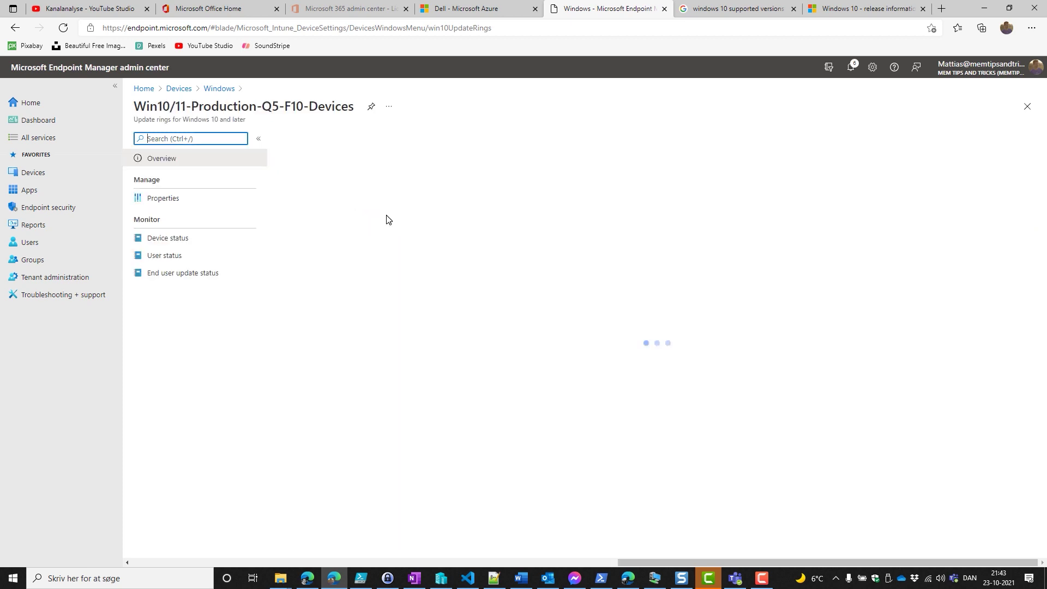
pyautogui.click(178, 241)
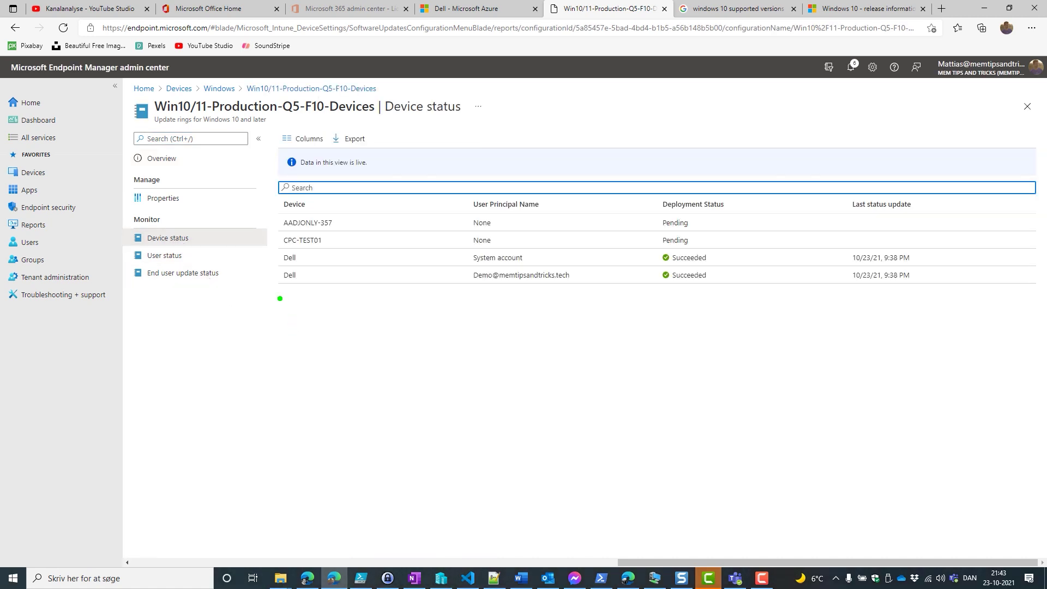
pyautogui.moveTo(269, 271); pyautogui.dragTo(150, 344)
pyautogui.moveTo(648, 269); pyautogui.dragTo(569, 381)
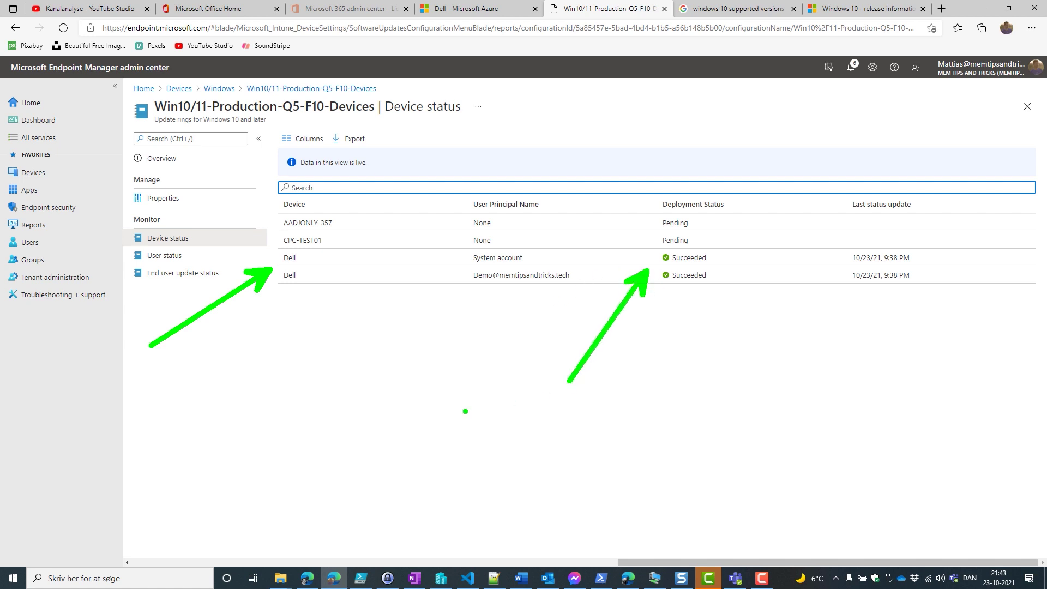
pyautogui.press('Escape')
# - Search groups for 'windows' and open MEM-Windows11Upgrade's members, showing its three devices
pyautogui.click(109, 261)
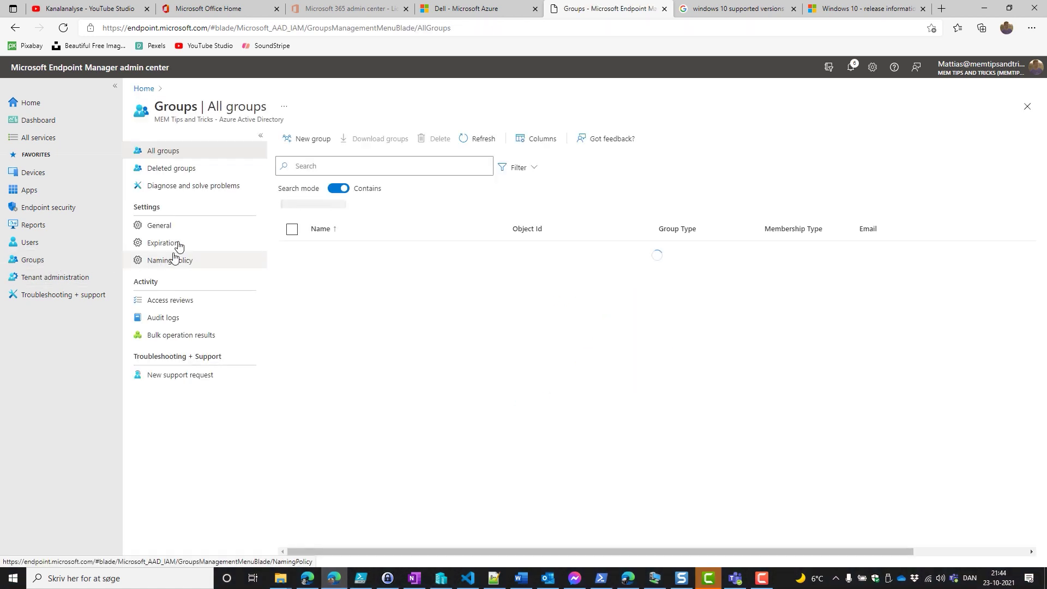
pyautogui.click(318, 165)
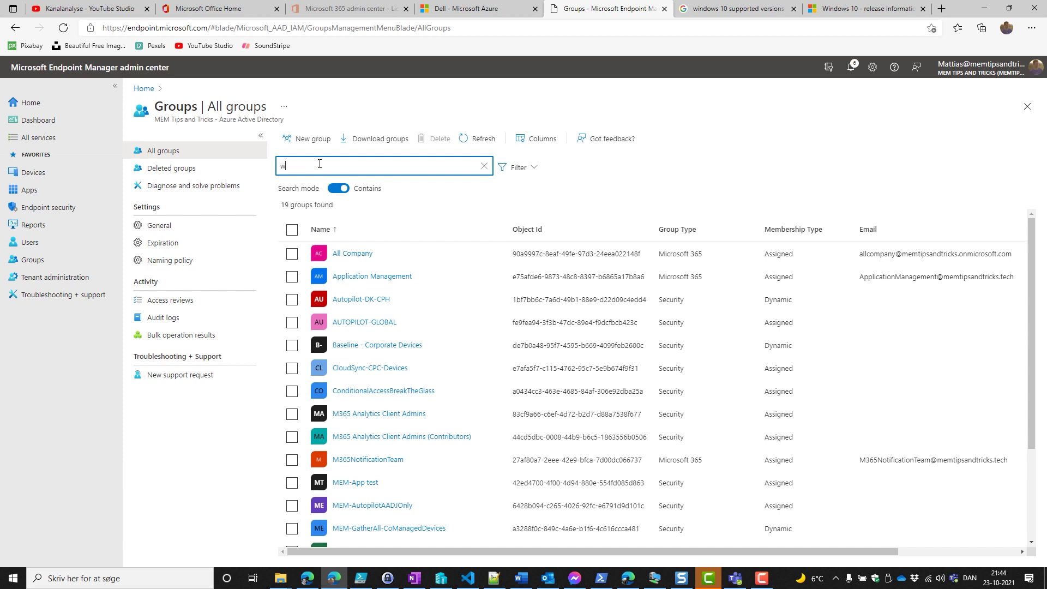
pyautogui.write('windows')
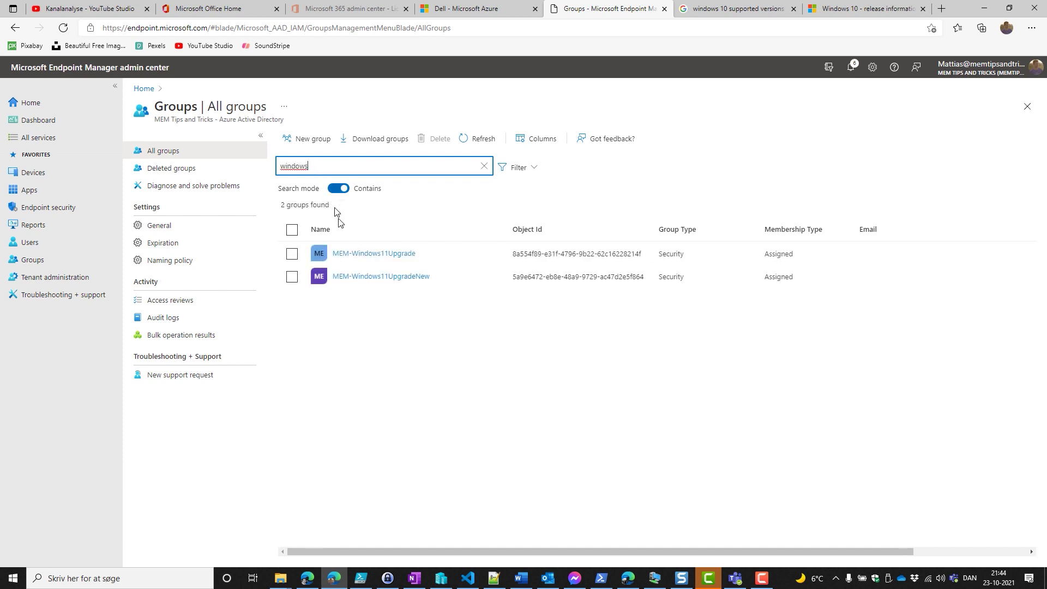
pyautogui.click(354, 258)
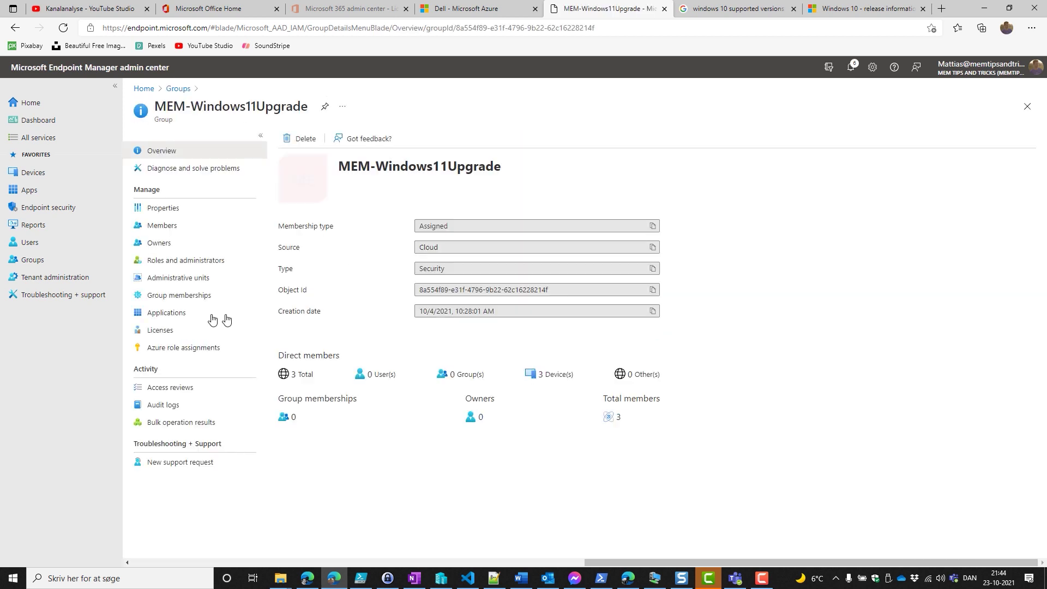
pyautogui.click(162, 225)
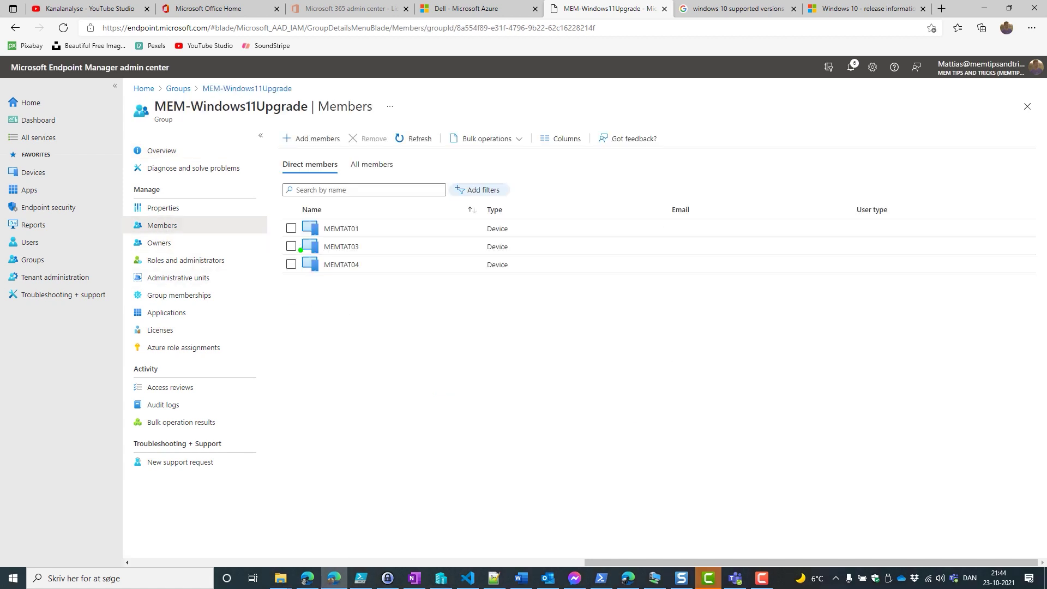
pyautogui.moveTo(279, 213); pyautogui.dragTo(439, 292)
pyautogui.press('Escape')
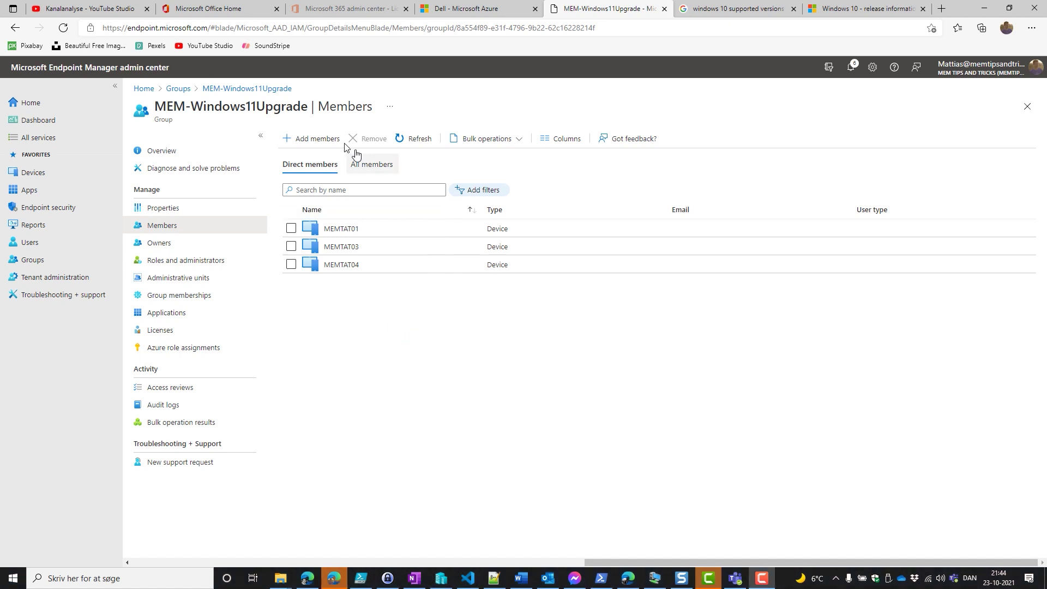
# - Add the Dell device as a group member and refresh the member list
pyautogui.click(334, 140)
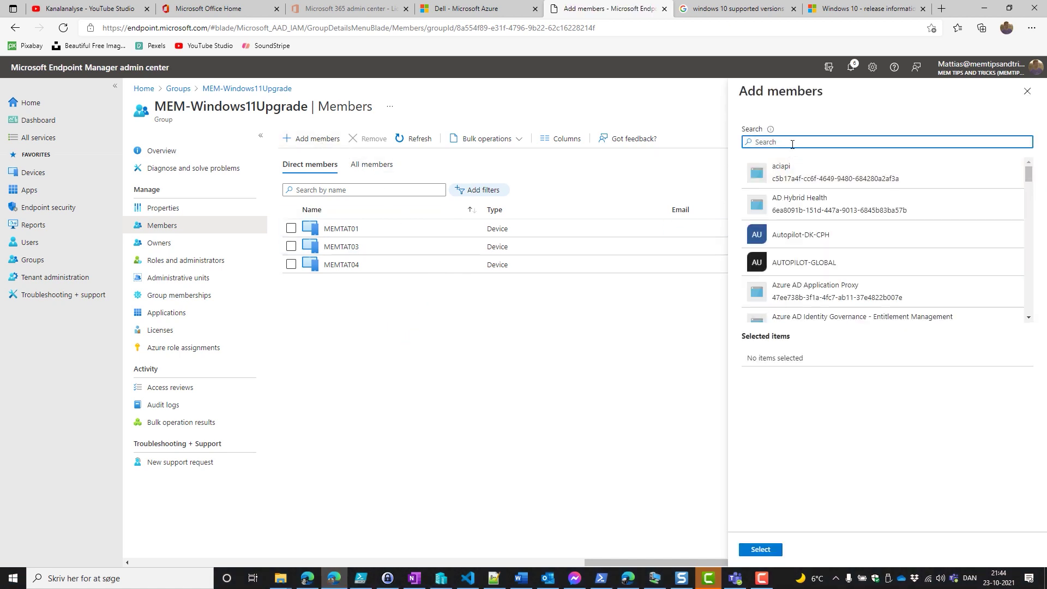
pyautogui.click(791, 166)
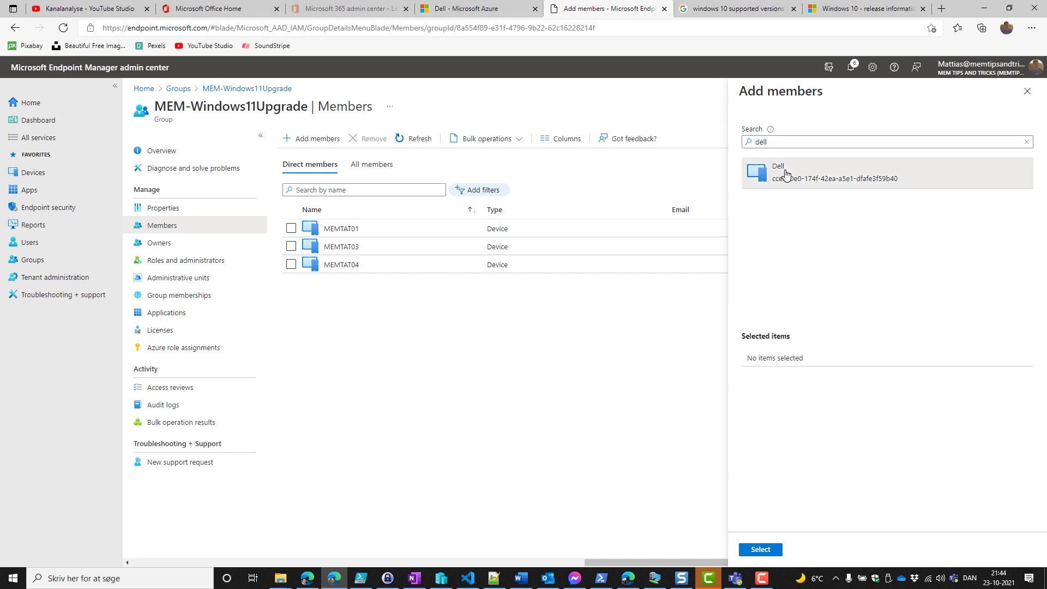
pyautogui.click(762, 550)
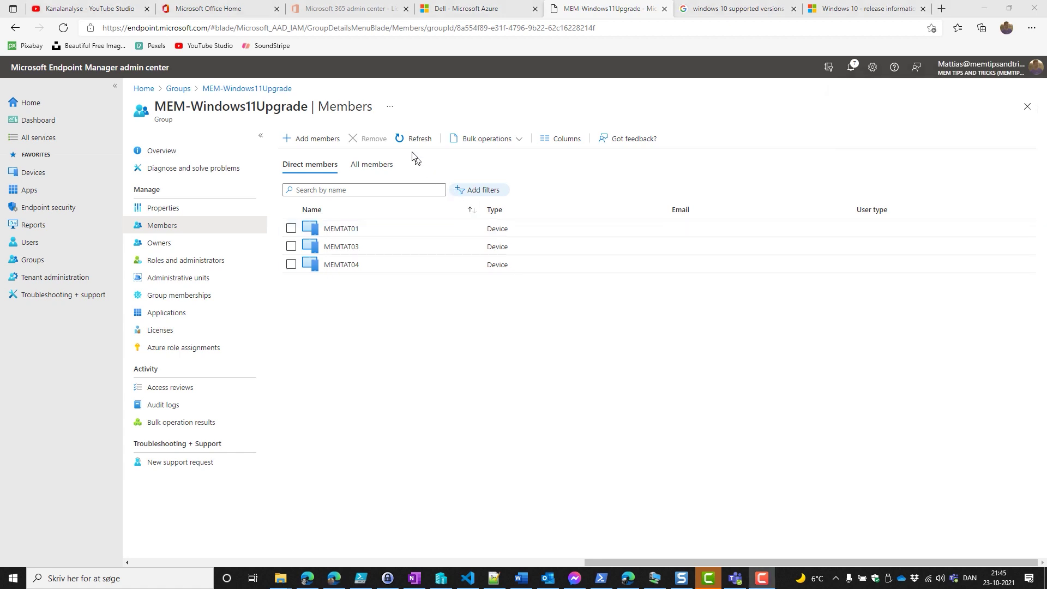
pyautogui.click(404, 137)
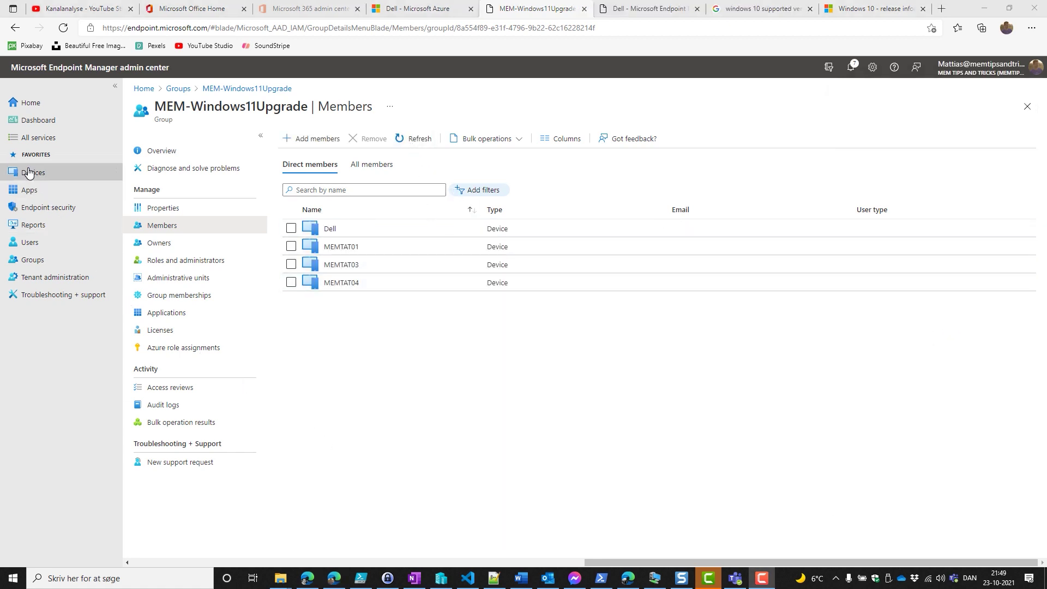
# - Open the Dell device's Device configuration policy list under Devices > Windows
pyautogui.click(27, 172)
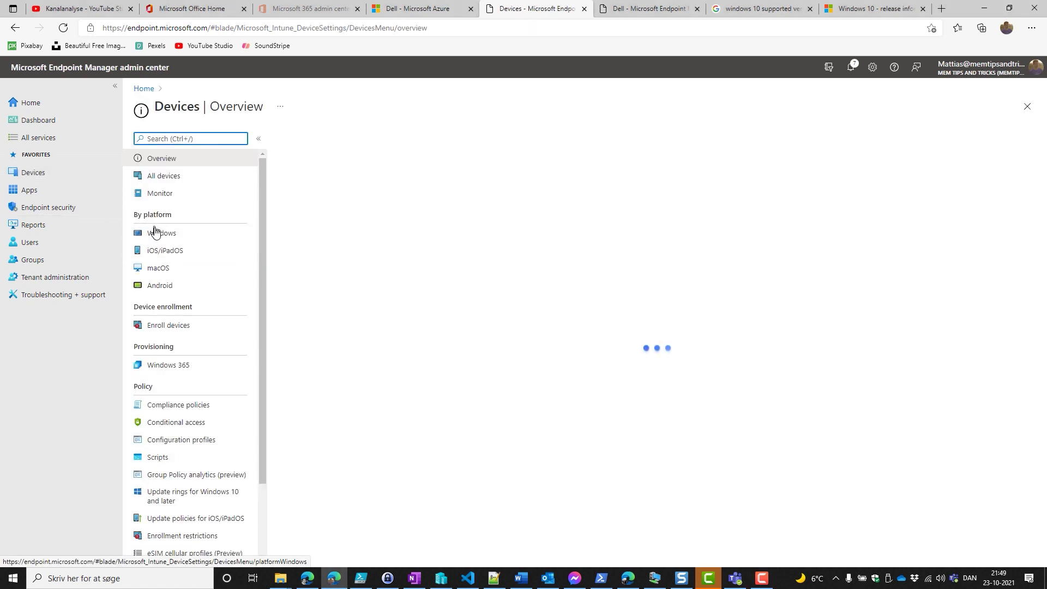
pyautogui.click(155, 233)
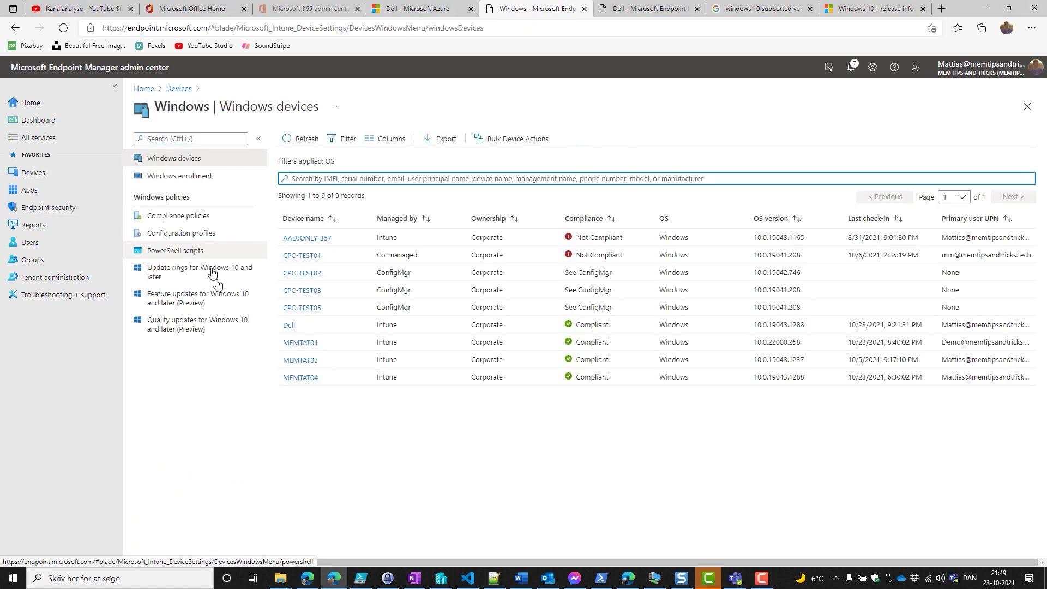
pyautogui.click(289, 326)
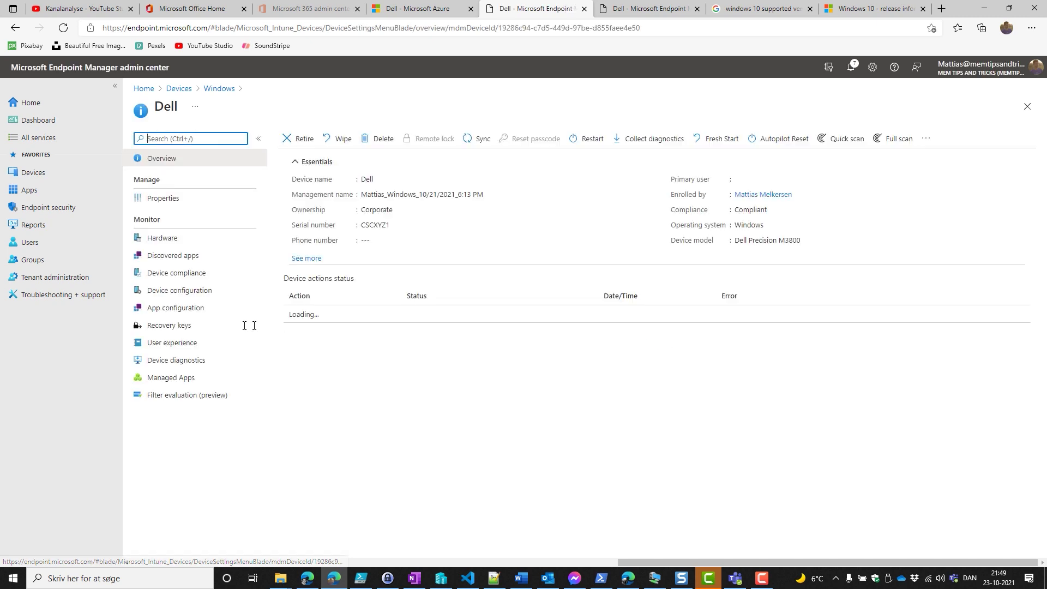
pyautogui.click(172, 291)
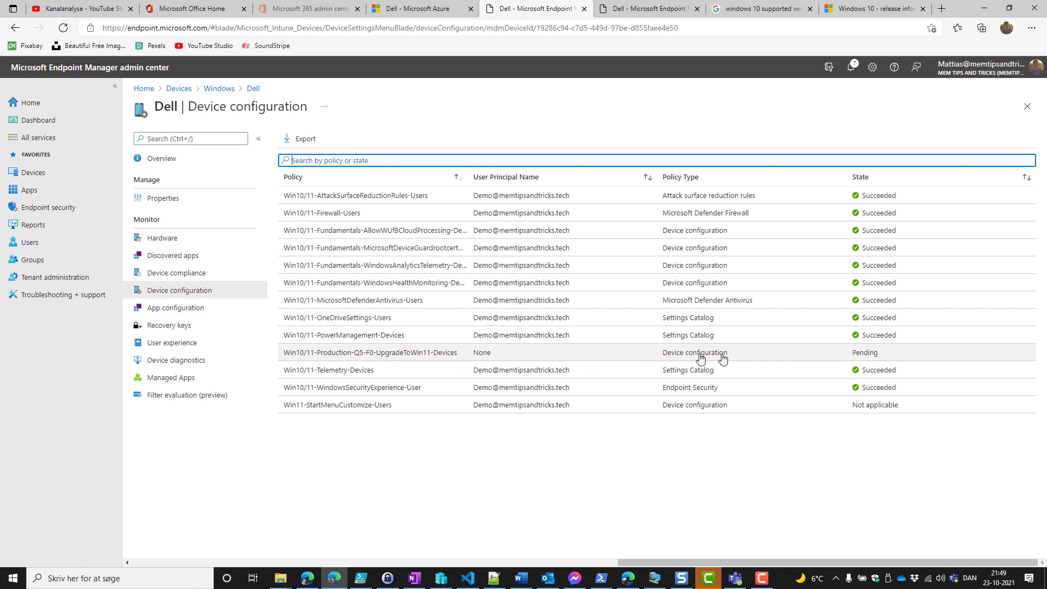
# - Check the UpgradeToWin11 policy, refresh Dell's policy states, and highlight its Succeeded status
pyautogui.click(363, 352)
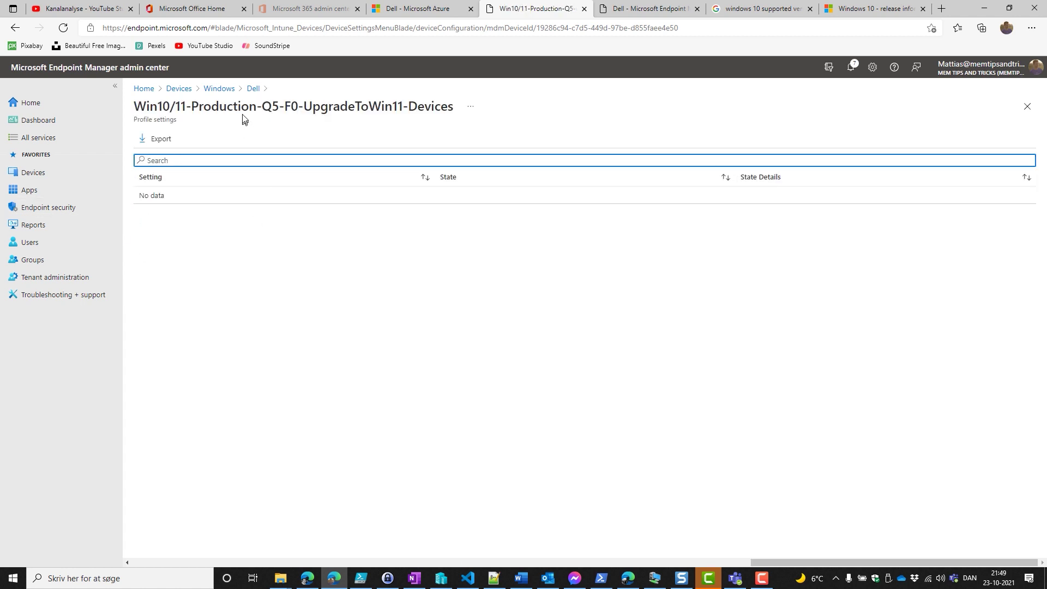
pyautogui.click(252, 89)
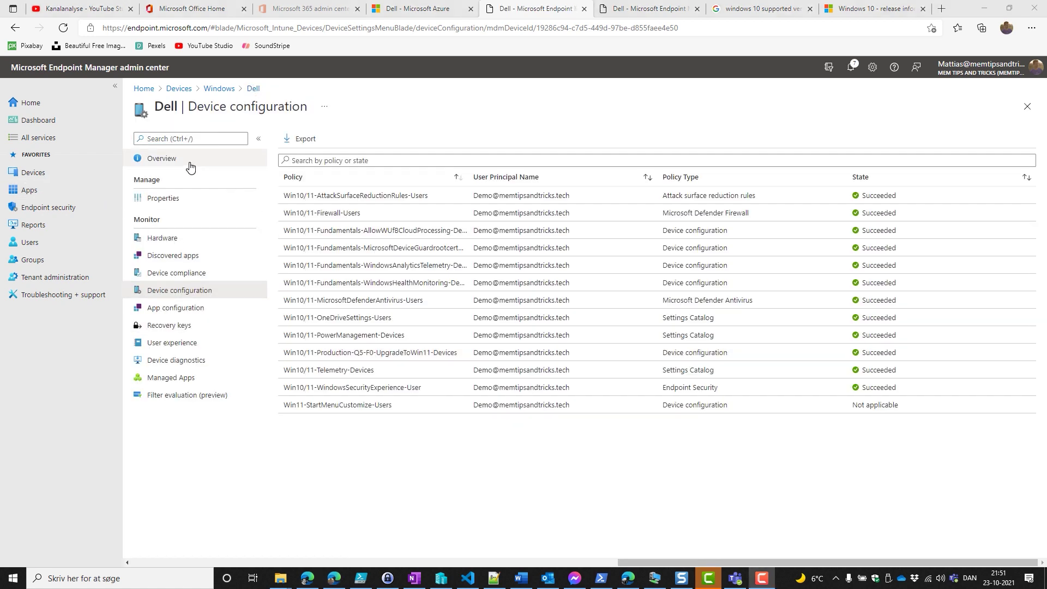
pyautogui.click(191, 160)
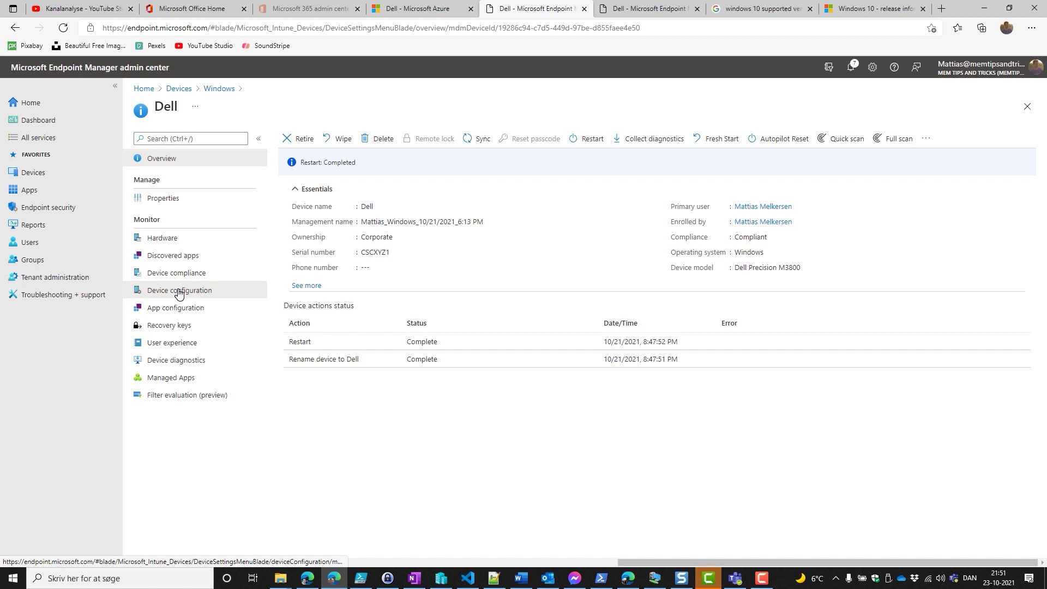
pyautogui.click(180, 292)
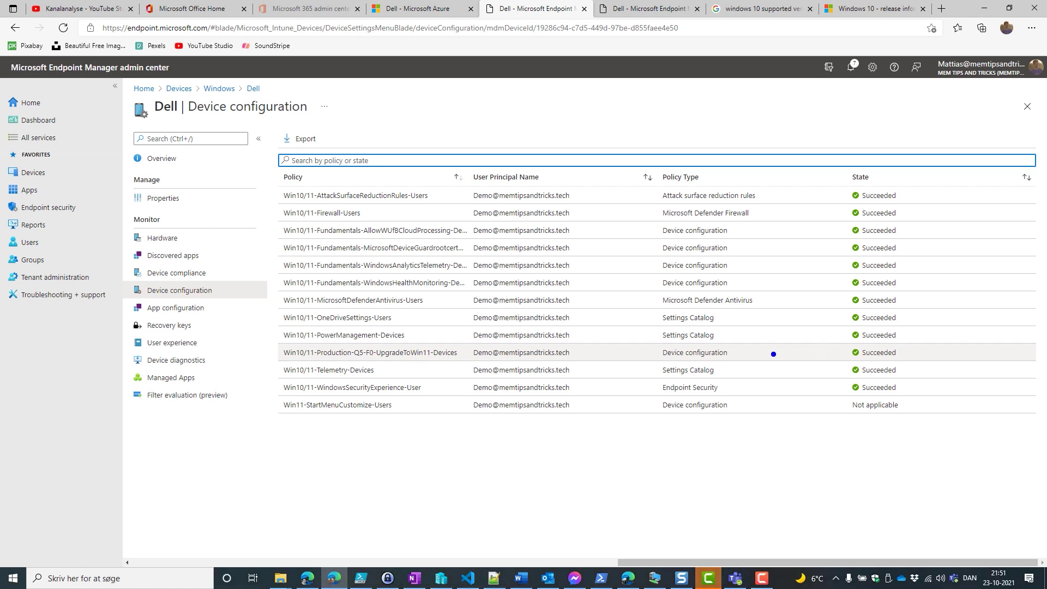
pyautogui.moveTo(271, 354); pyautogui.dragTo(112, 353)
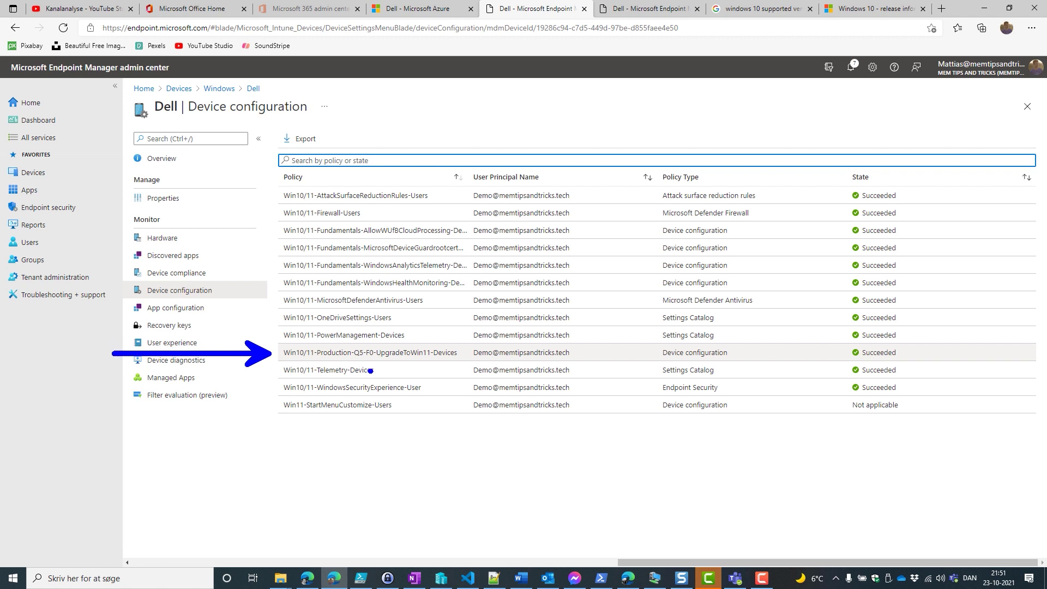
pyautogui.press('Escape')
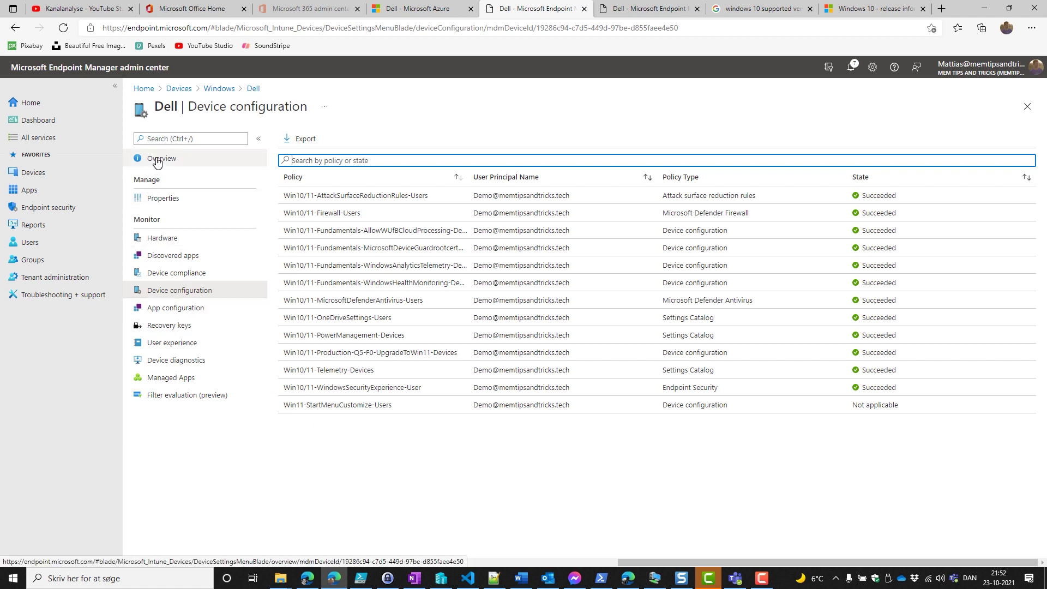
# - View device status for the F10 ring, then the F0 UpgradeToWin11 ring showing Dell Succeeded
pyautogui.click(220, 89)
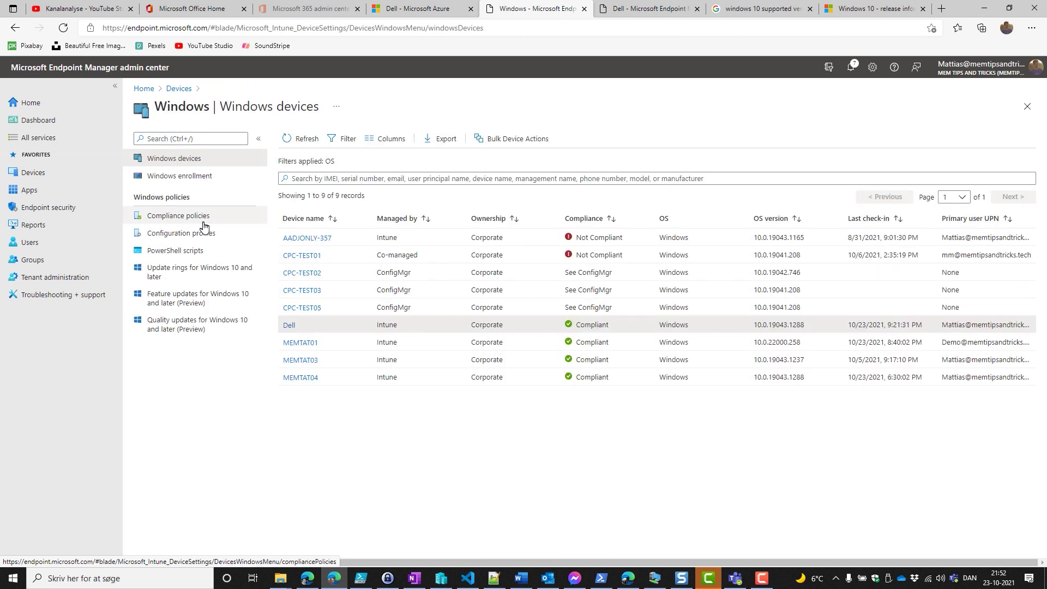
pyautogui.click(199, 267)
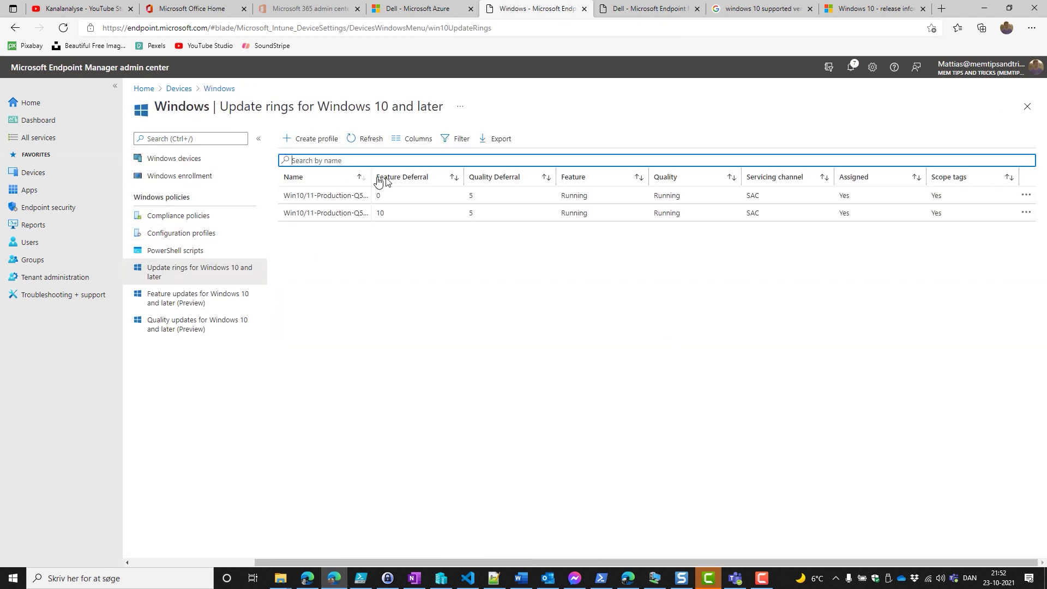
pyautogui.click(446, 214)
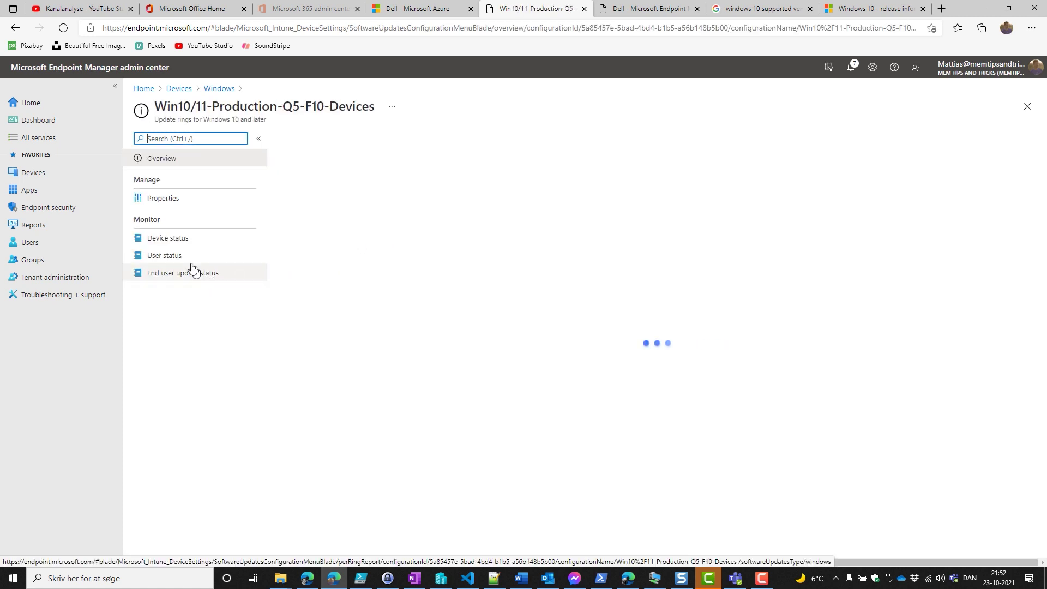
pyautogui.click(169, 238)
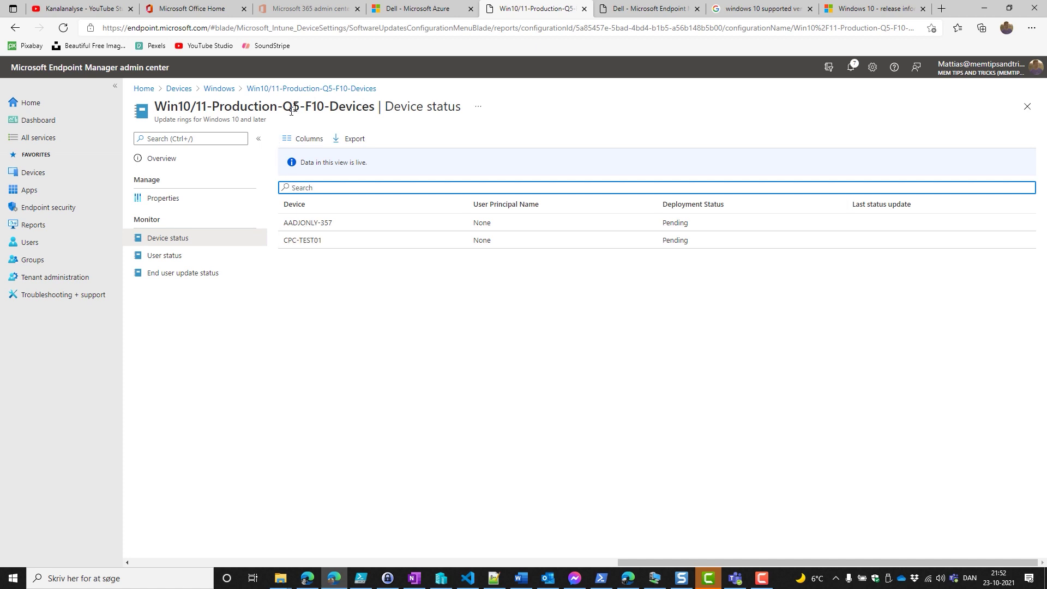
pyautogui.click(219, 89)
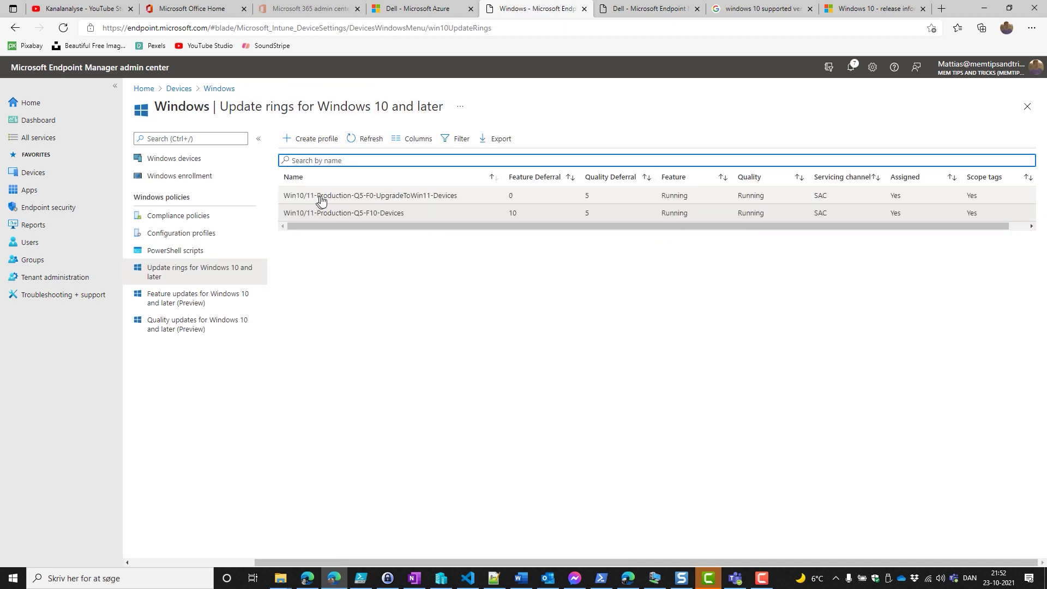
pyautogui.click(347, 200)
pyautogui.click(169, 239)
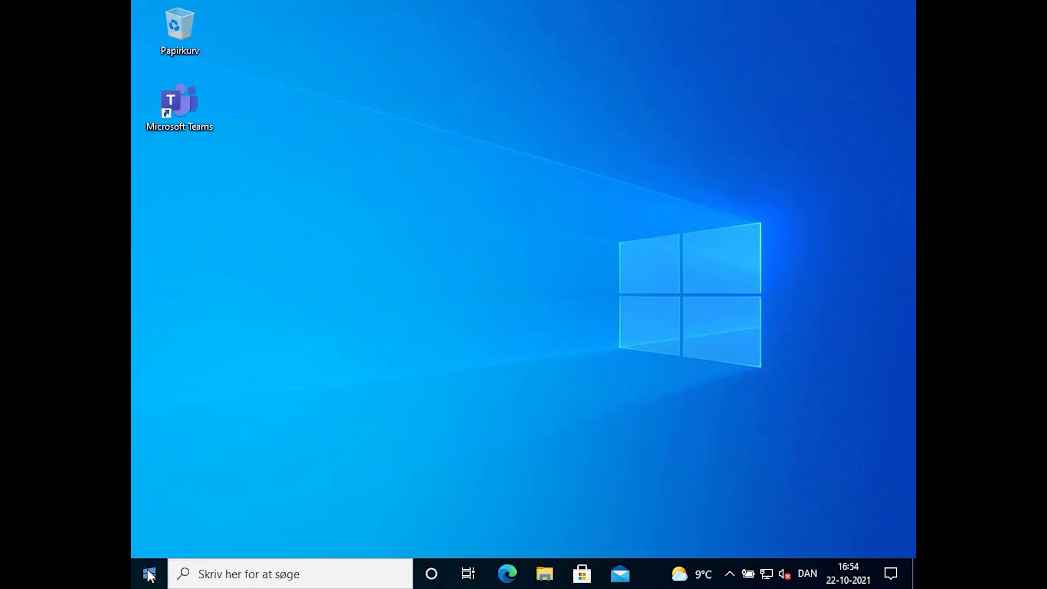
# - Go to Update and security in Windows Settings and follow the Windows 11 upgrade download
pyautogui.click(149, 574)
pyautogui.click(158, 512)
pyautogui.scroll(-5, 463, 444)
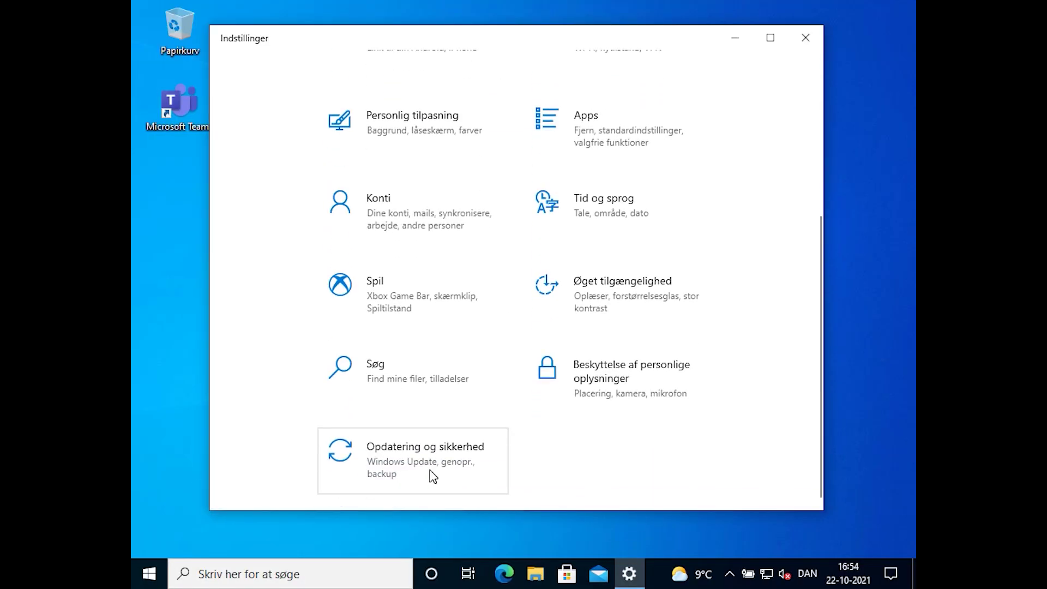
pyautogui.click(432, 473)
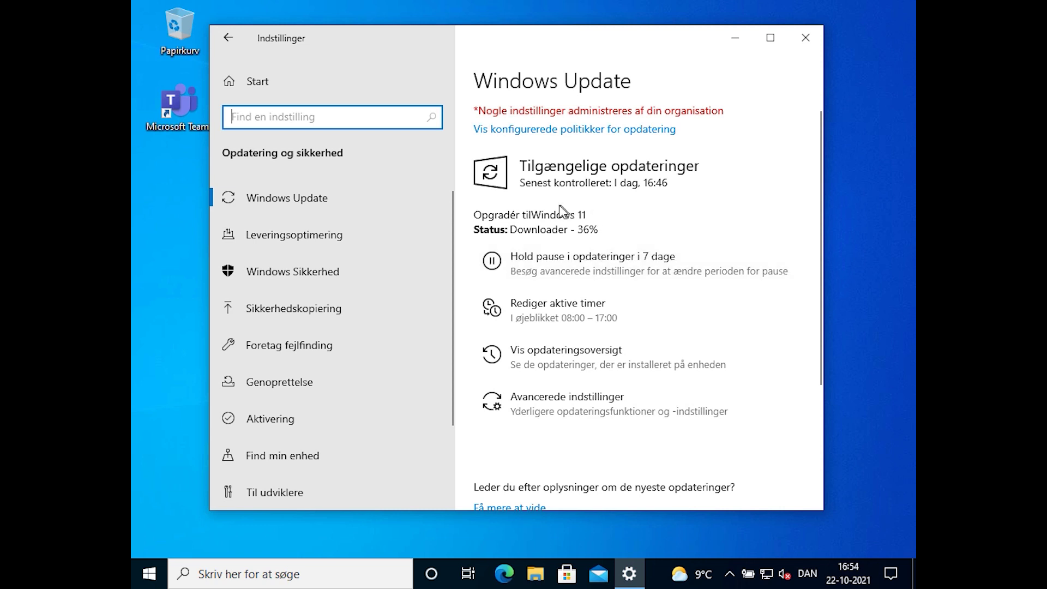
pyautogui.moveTo(481, 215); pyautogui.dragTo(523, 230)
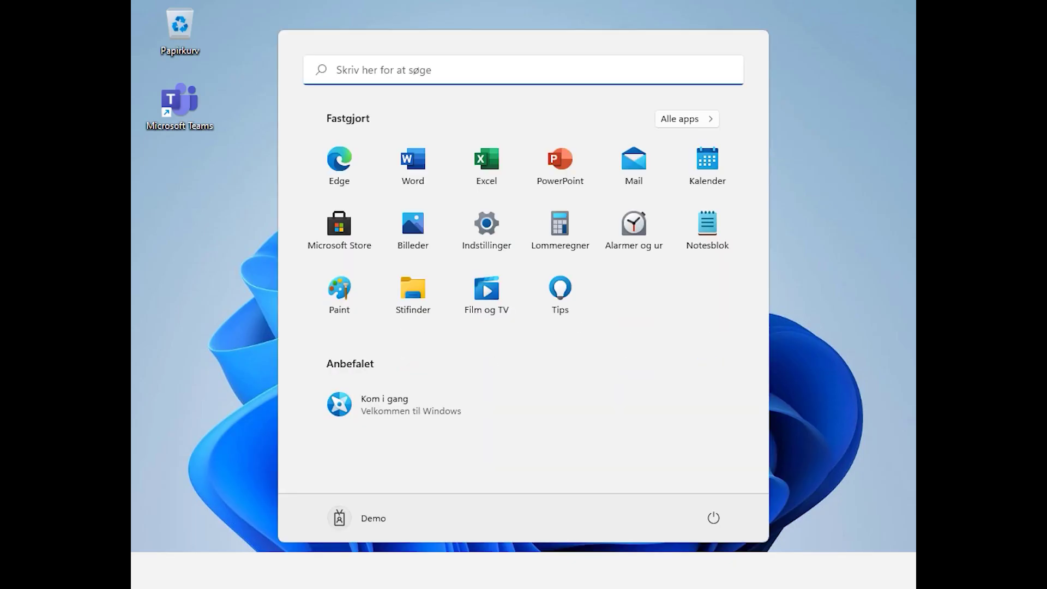
# - Toggle the Windows 11 Start menu, then dismiss it to show the desktop
pyautogui.press('super')
pyautogui.press('super')
pyautogui.click(268, 404)
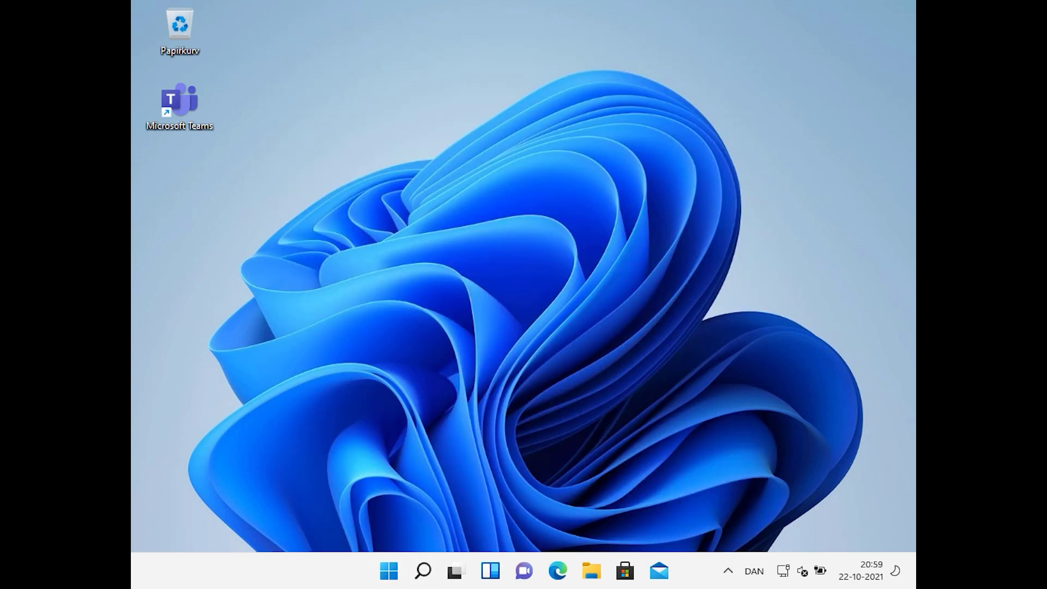